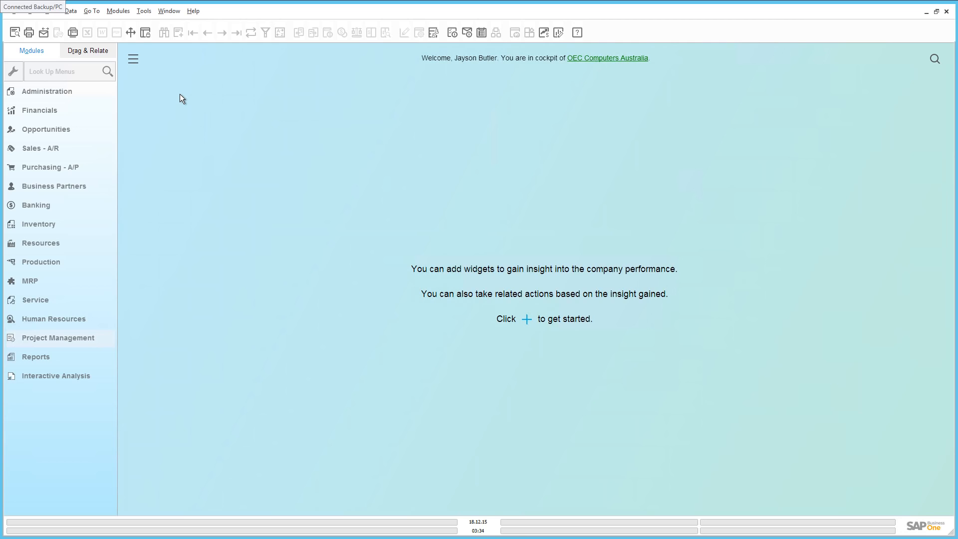
Check in the Company Details basic initialization settings whether Project Management is enabled
click(64, 91)
click(61, 142)
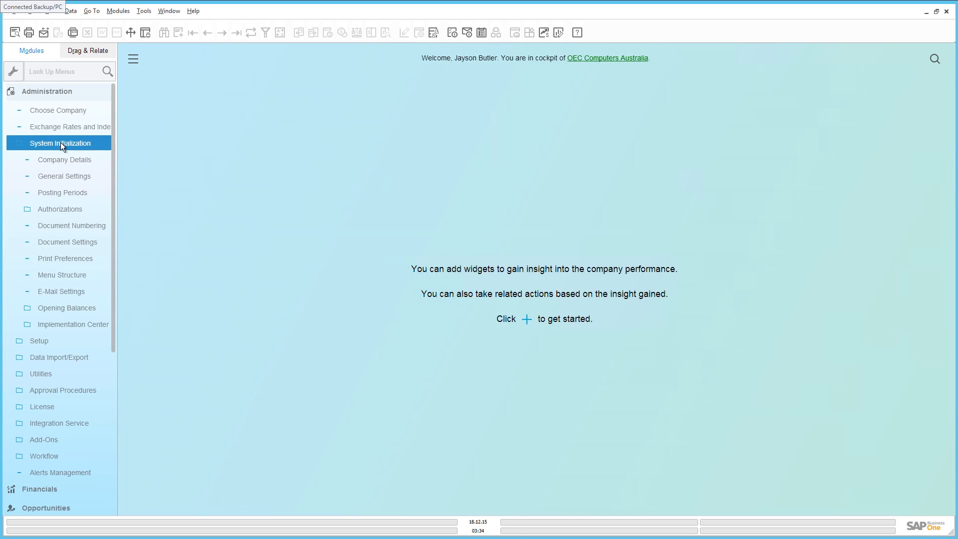
click(58, 160)
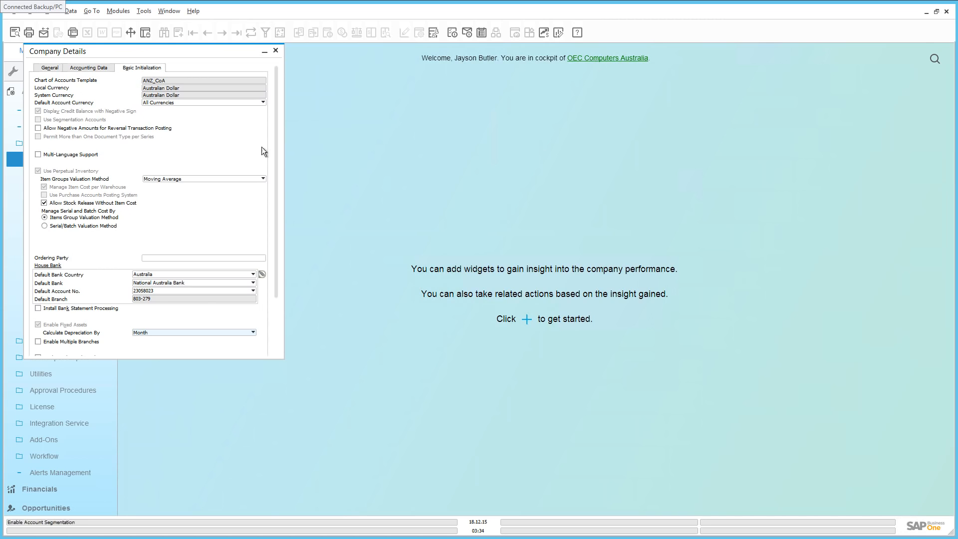
scroll(270, 210, down, 3)
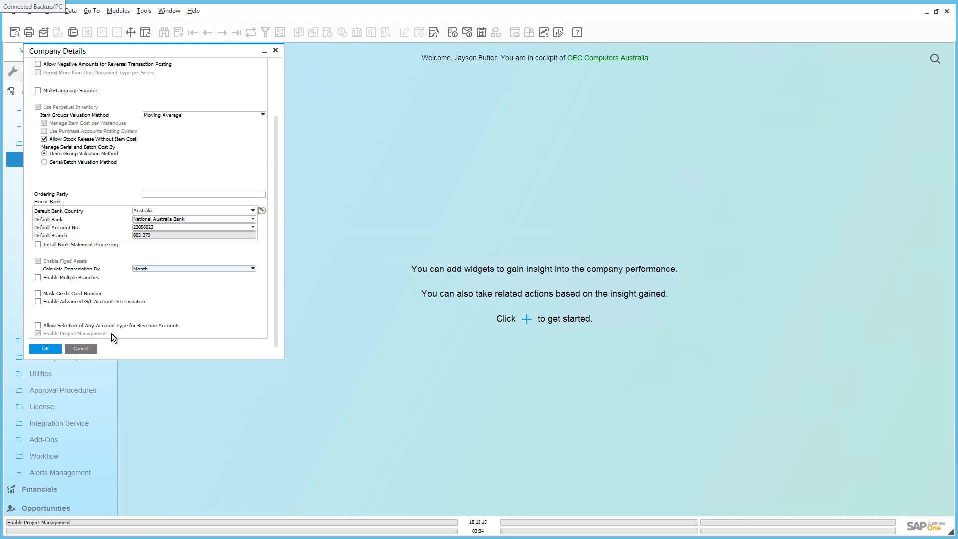
click(53, 349)
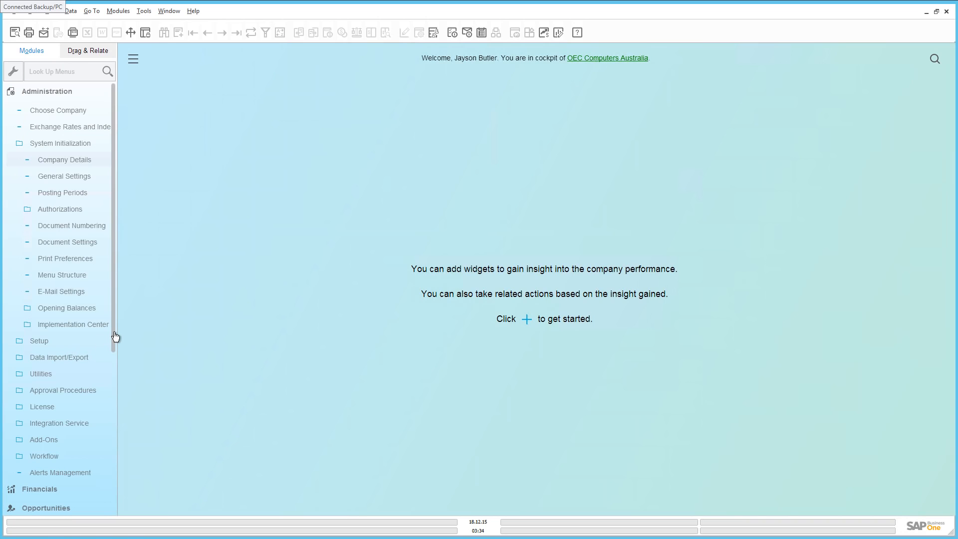
Open the last project record, ADA IT Upgrade, in a maximized window and display its stages
drag(113, 337, 110, 531)
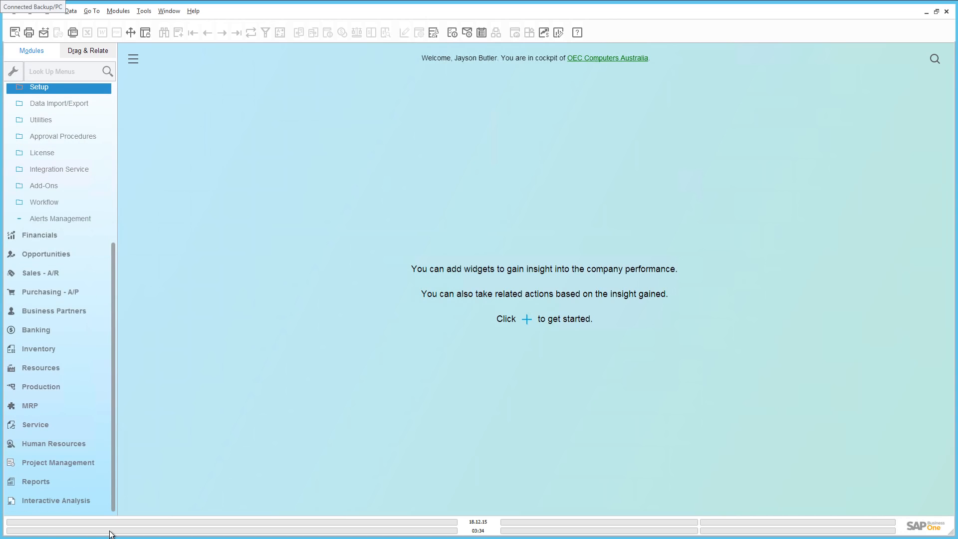
click(77, 462)
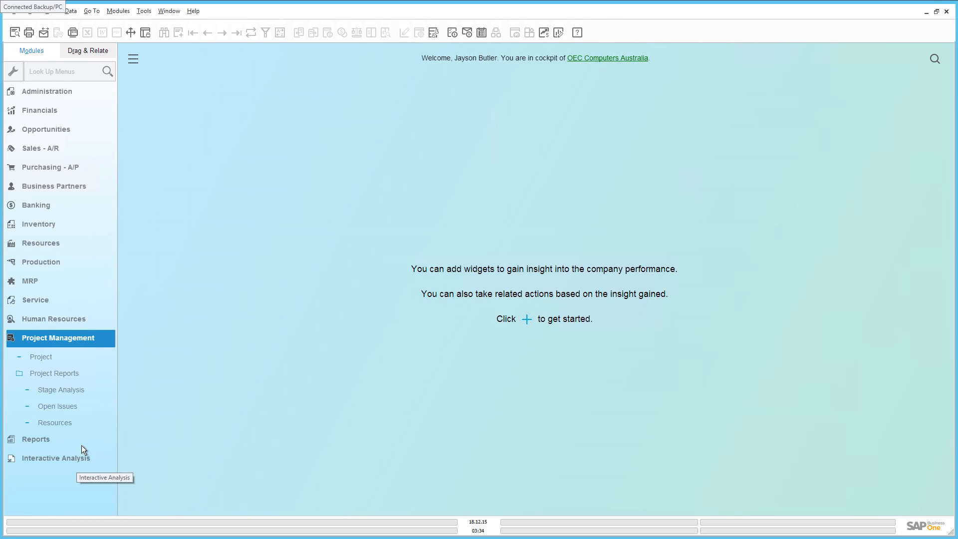
click(52, 358)
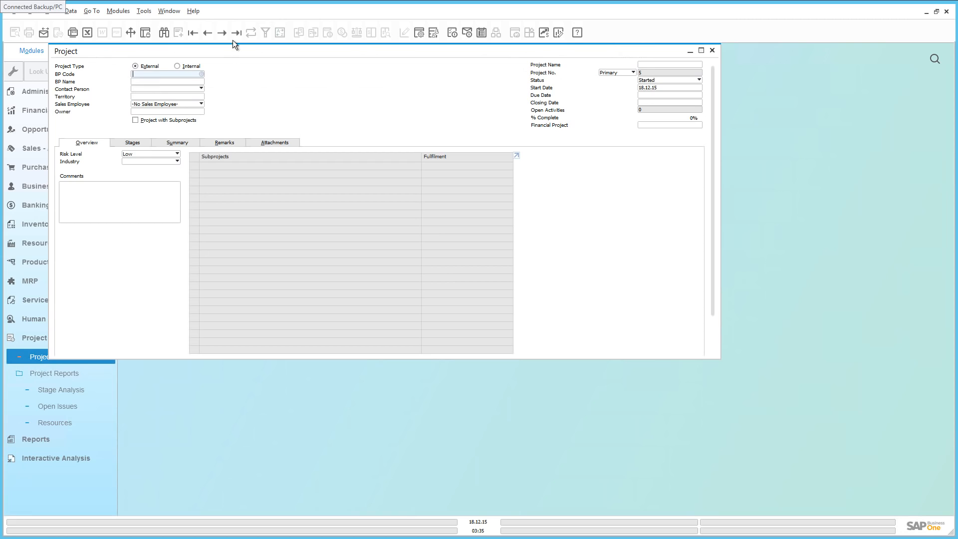
click(238, 32)
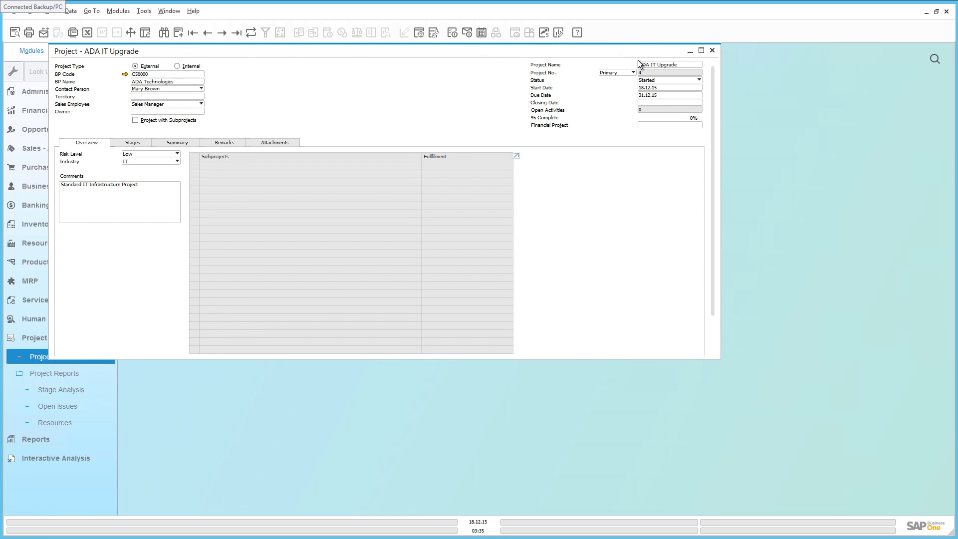
click(703, 50)
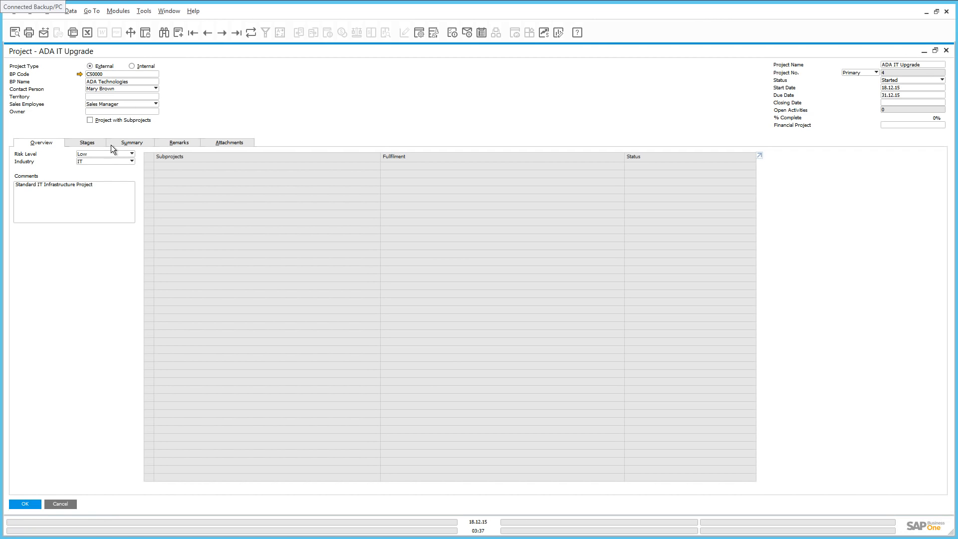
click(88, 143)
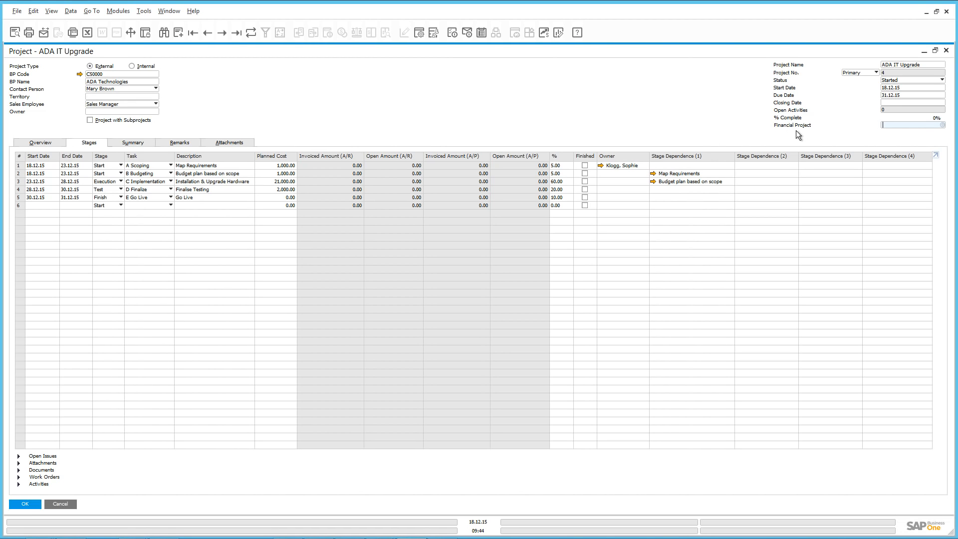
Assign the financial project ADA to the ADA IT Upgrade project and update the record
click(942, 124)
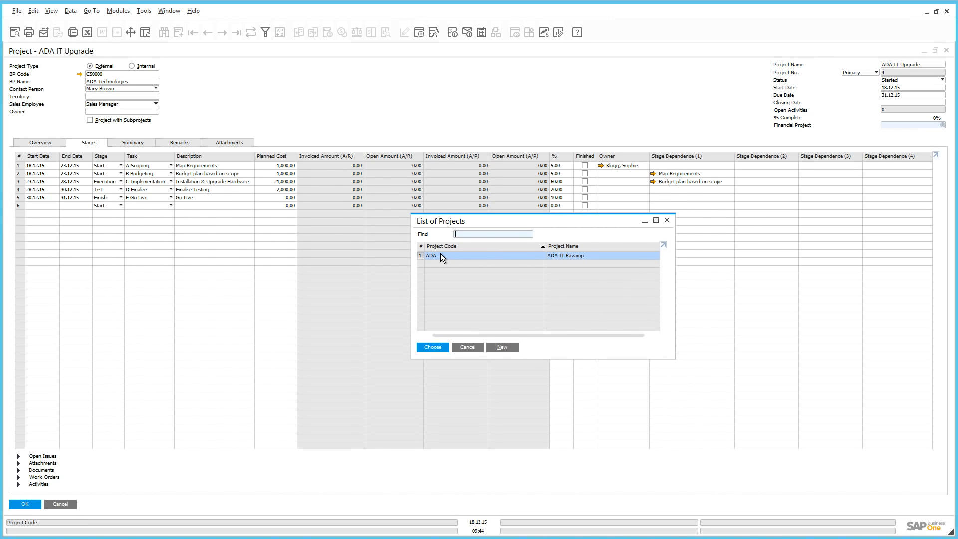
click(442, 345)
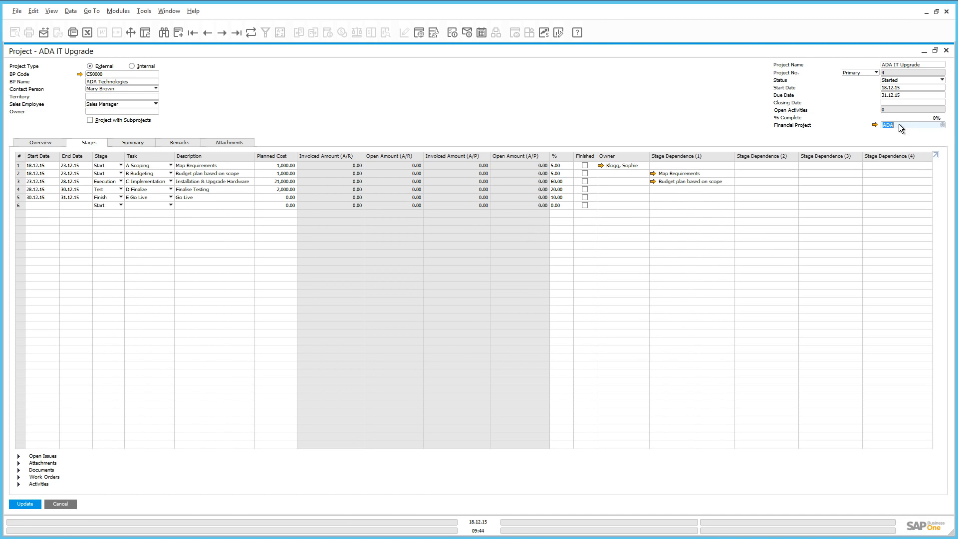
key(Return)
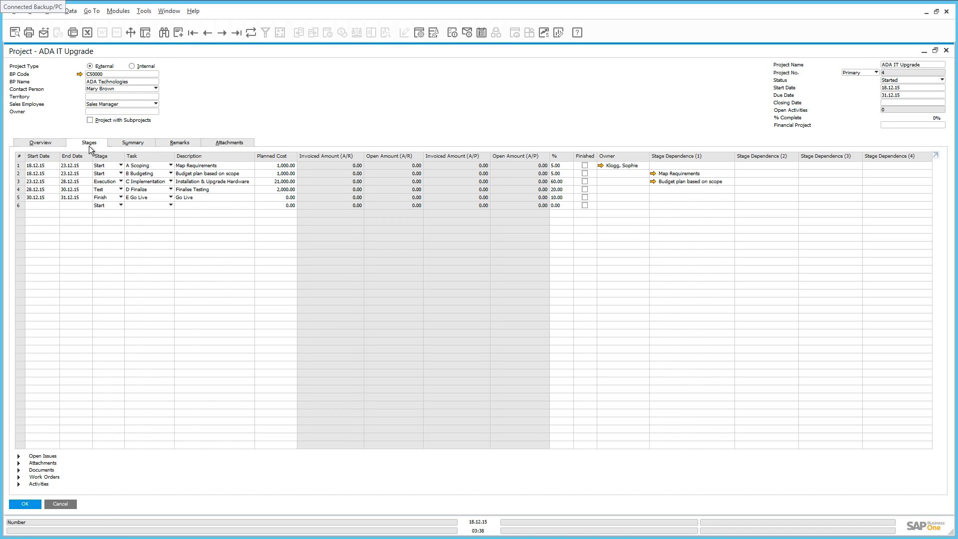
Review the stage options, the Map Requirements stage's open issues and the solution linked to the missing sign-off
click(120, 165)
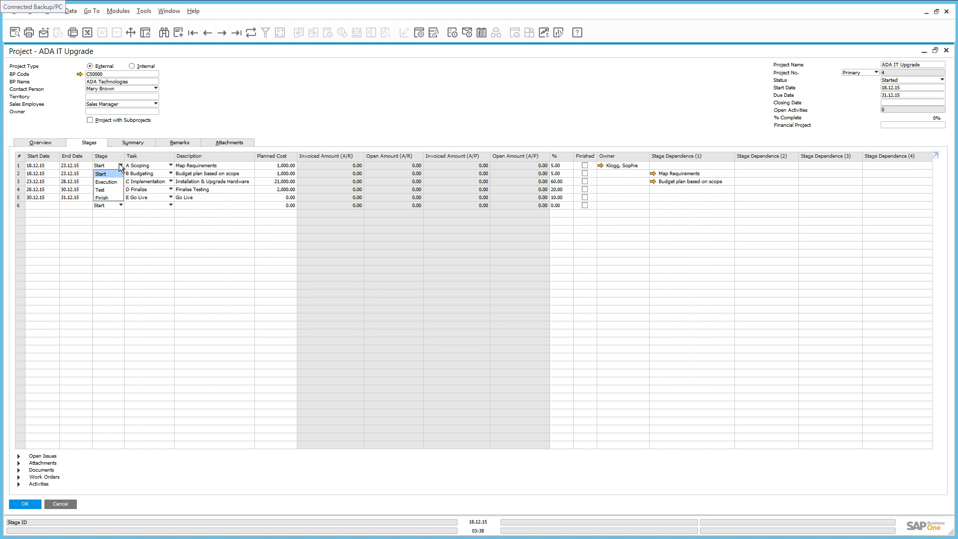
click(100, 158)
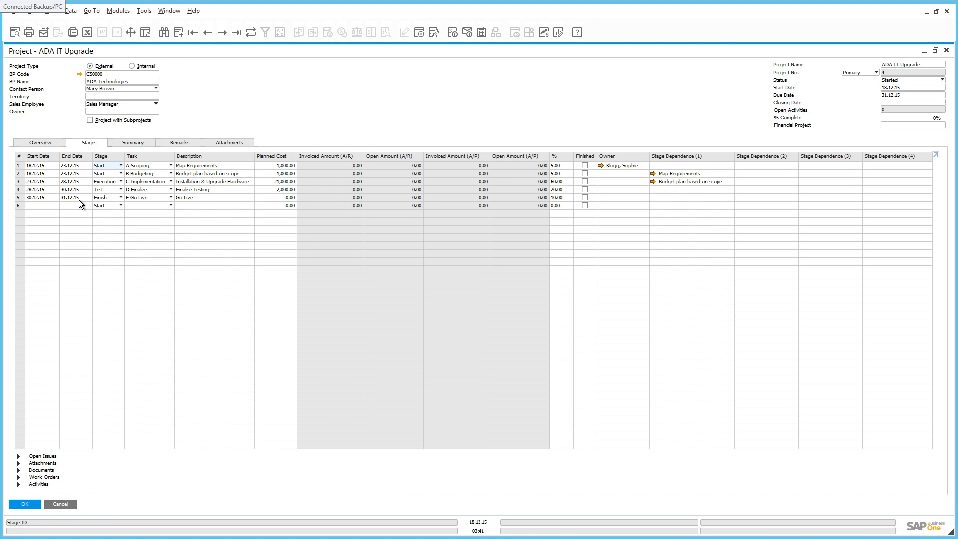
click(20, 165)
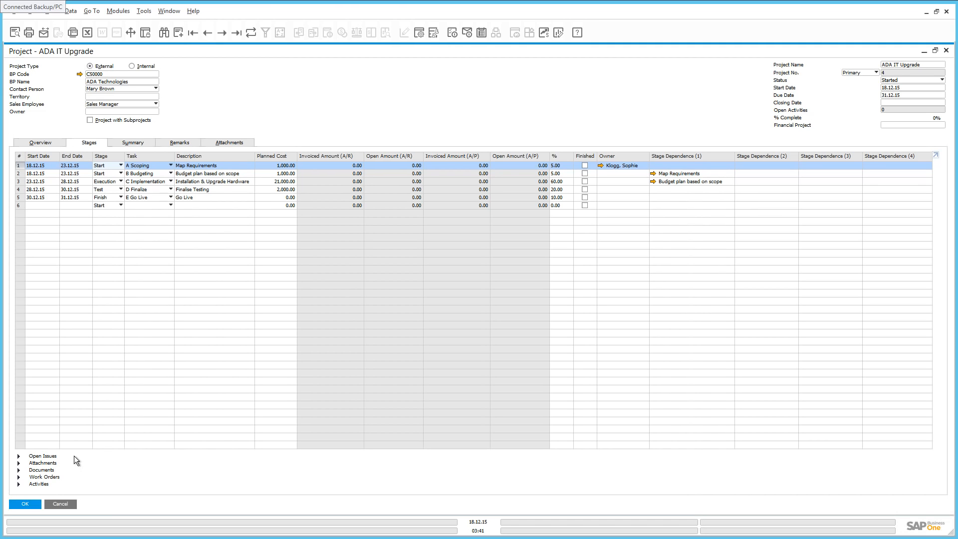
click(19, 456)
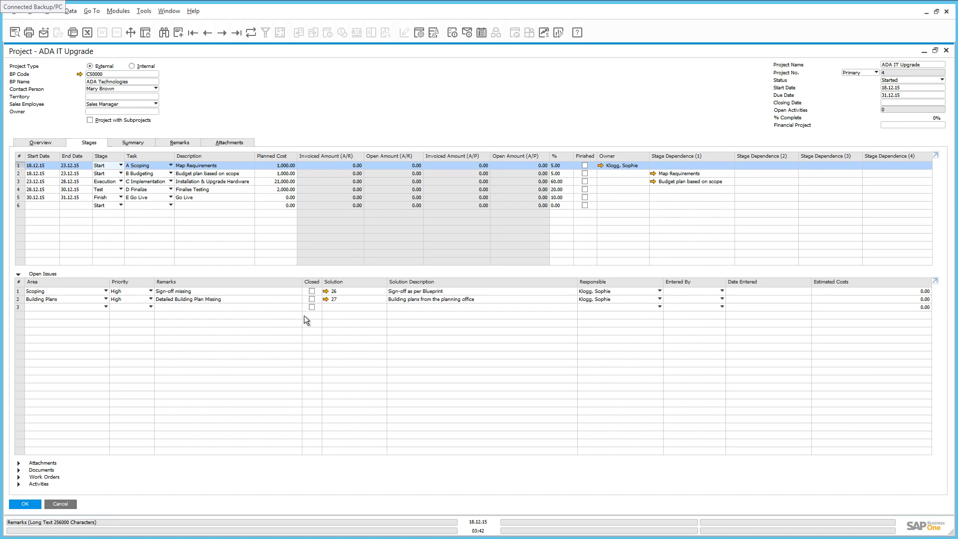
click(326, 293)
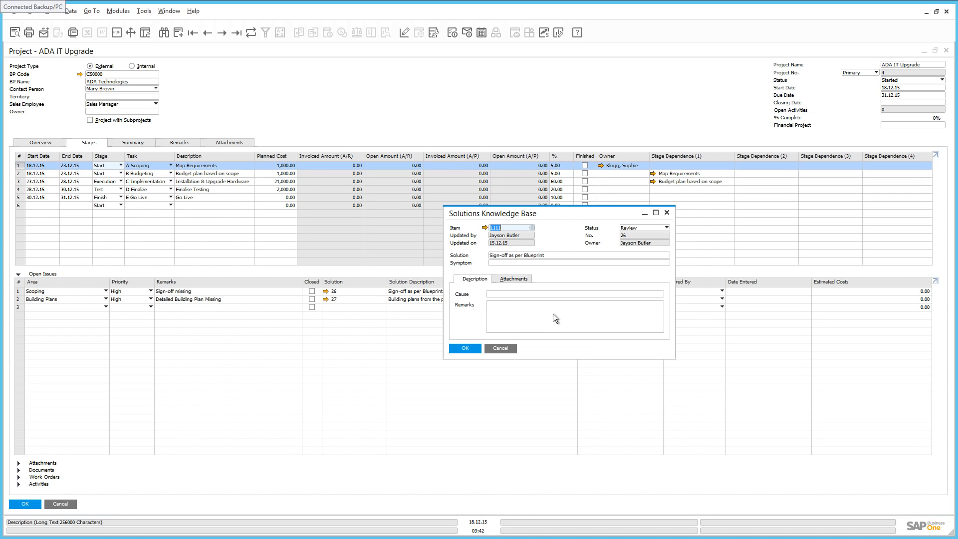
click(666, 212)
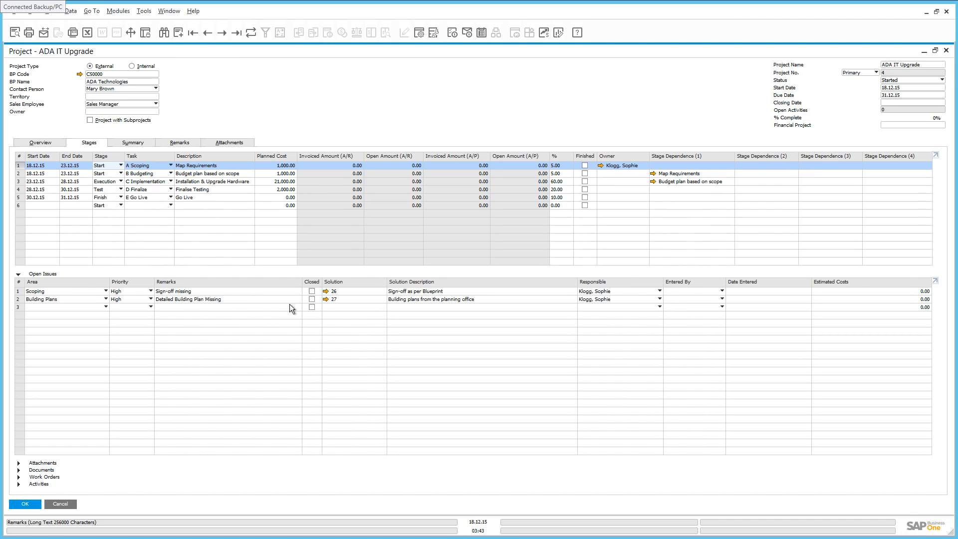
Attach the ADA Signoff Word document from the desktop to the Map Requirements stage
click(19, 463)
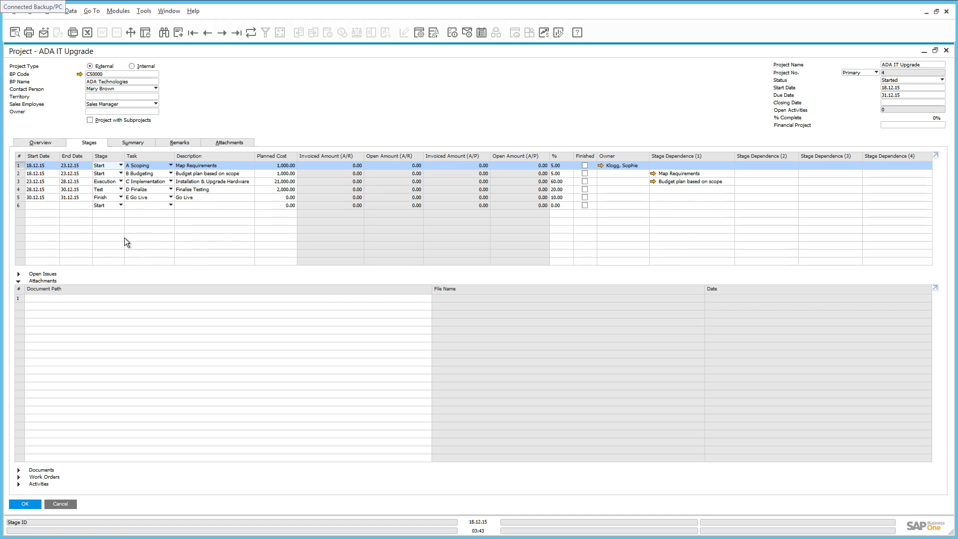
click(89, 298)
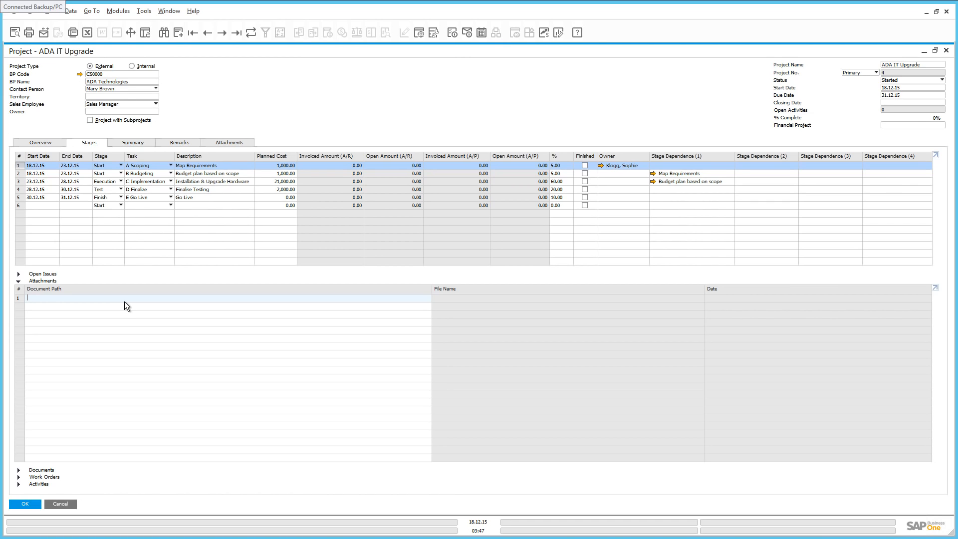
double_click(125, 301)
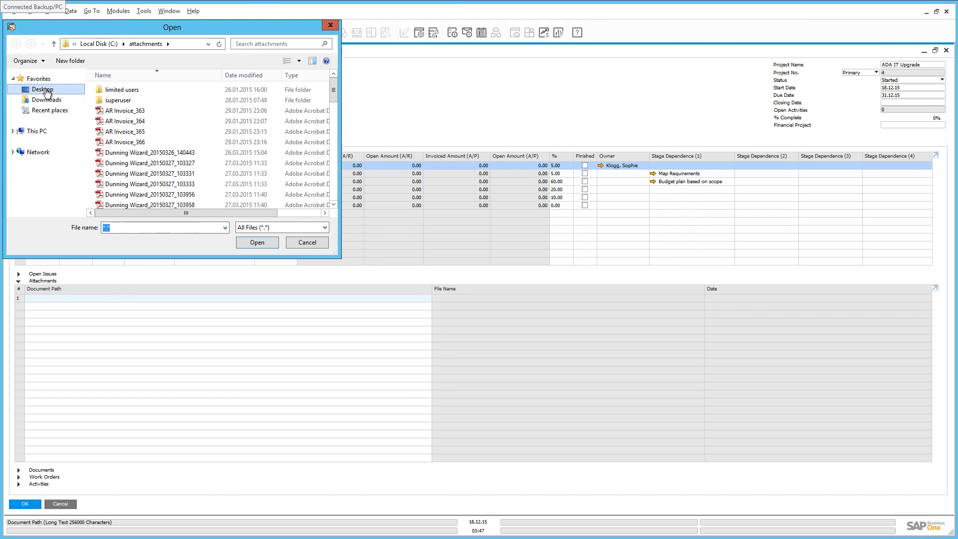
click(43, 89)
drag(334, 143, 324, 217)
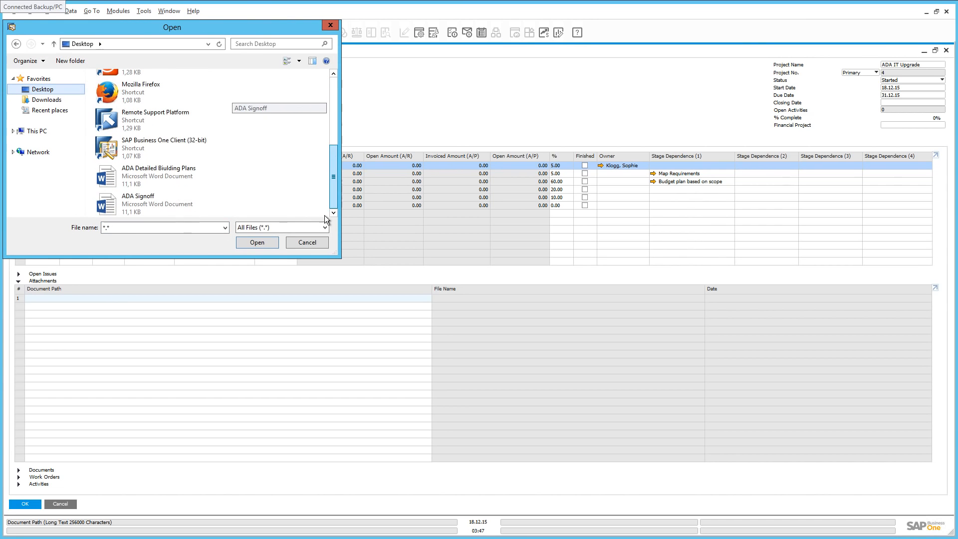
click(127, 200)
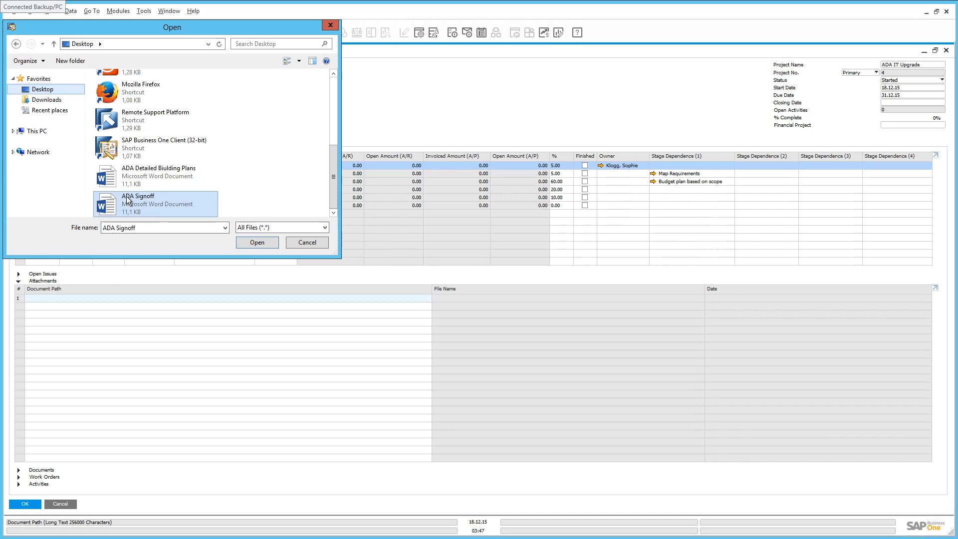
double_click(127, 196)
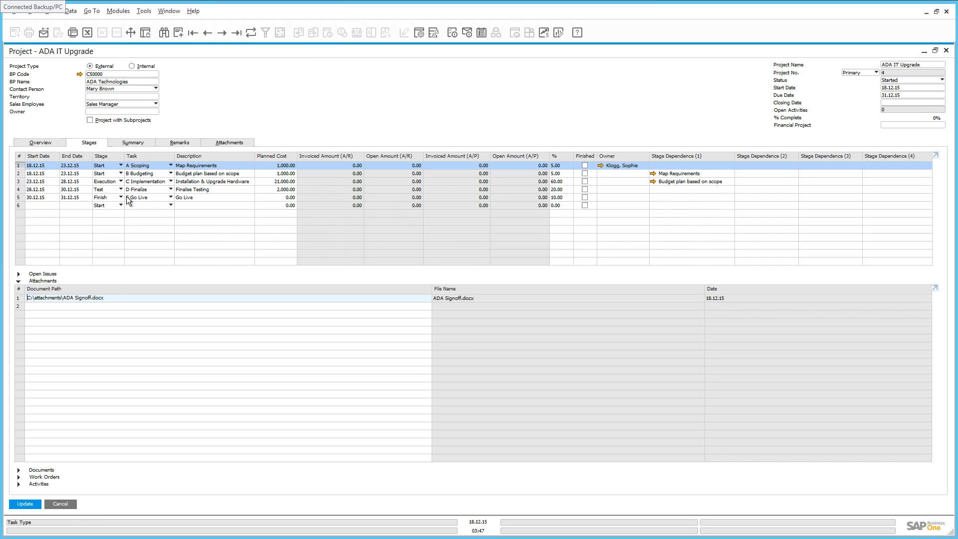
Add the ADA Detailed Biulding Plans document as a second attachment to the Map Requirements stage and update the project
double_click(95, 306)
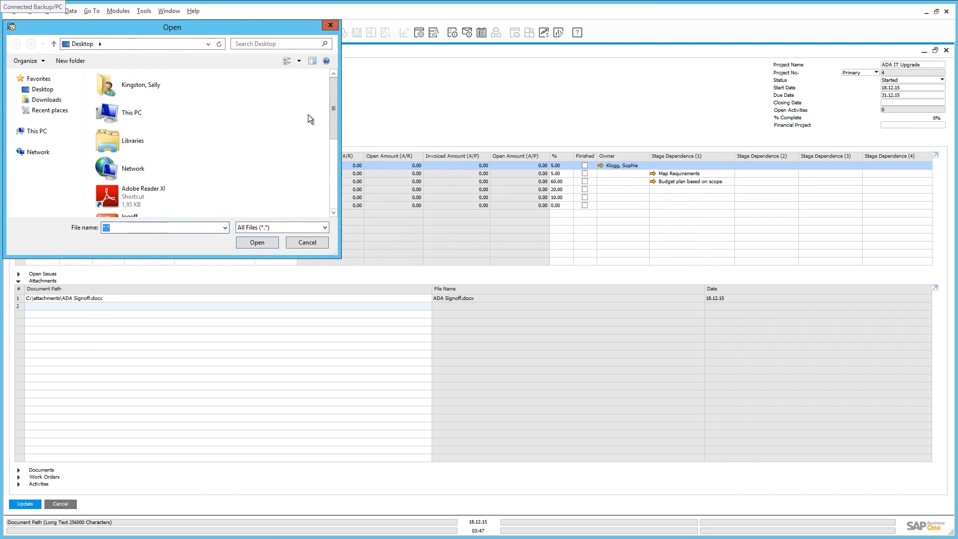
click(333, 206)
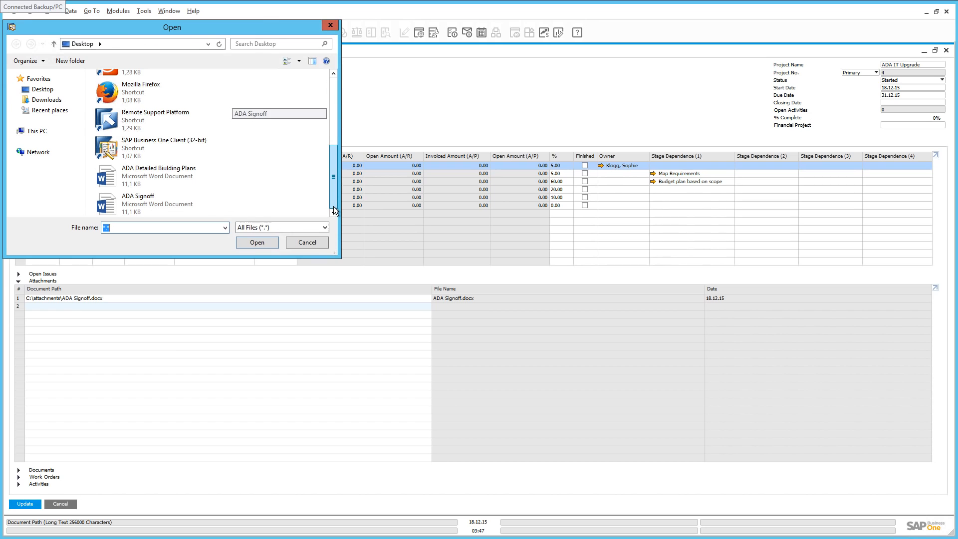
double_click(164, 183)
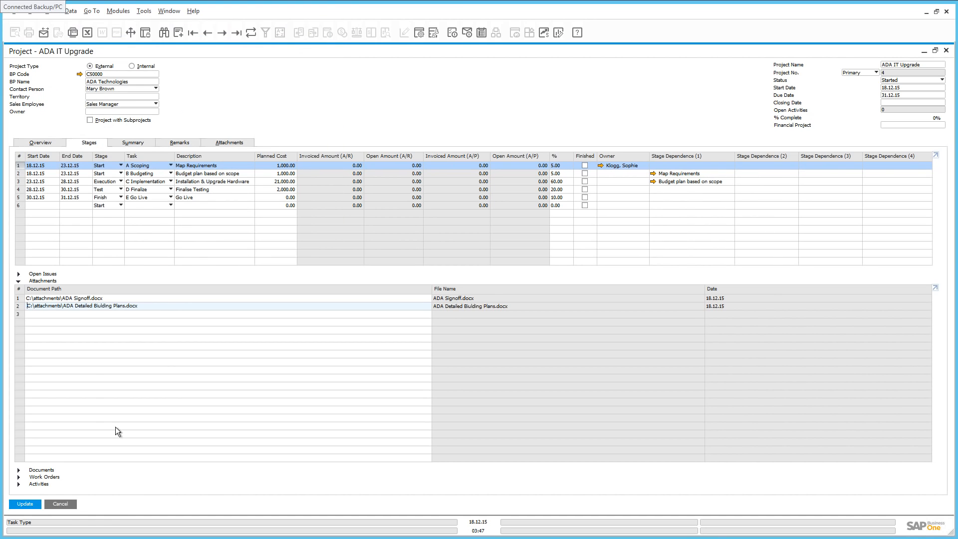
click(22, 503)
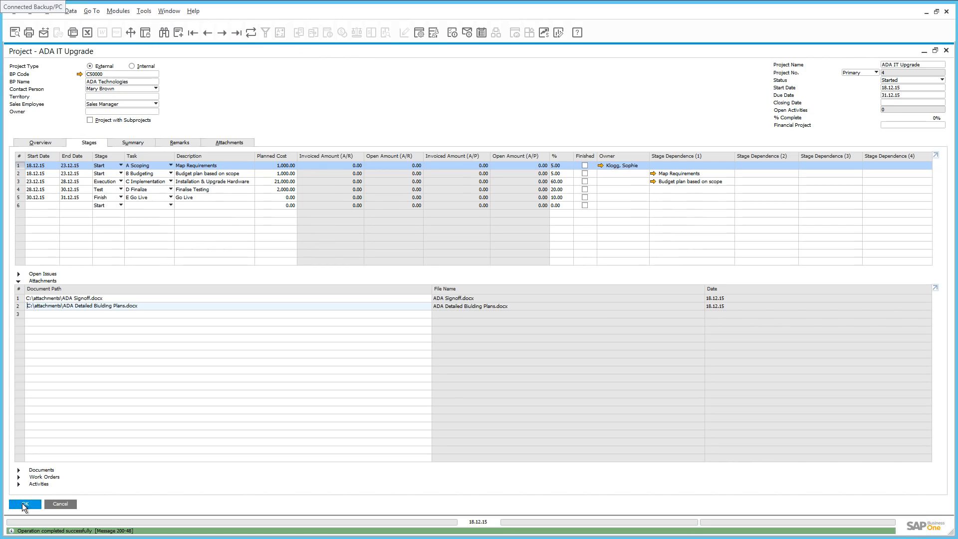
Mark the Scoping and Building Plans open issues as closed and update the project
click(19, 273)
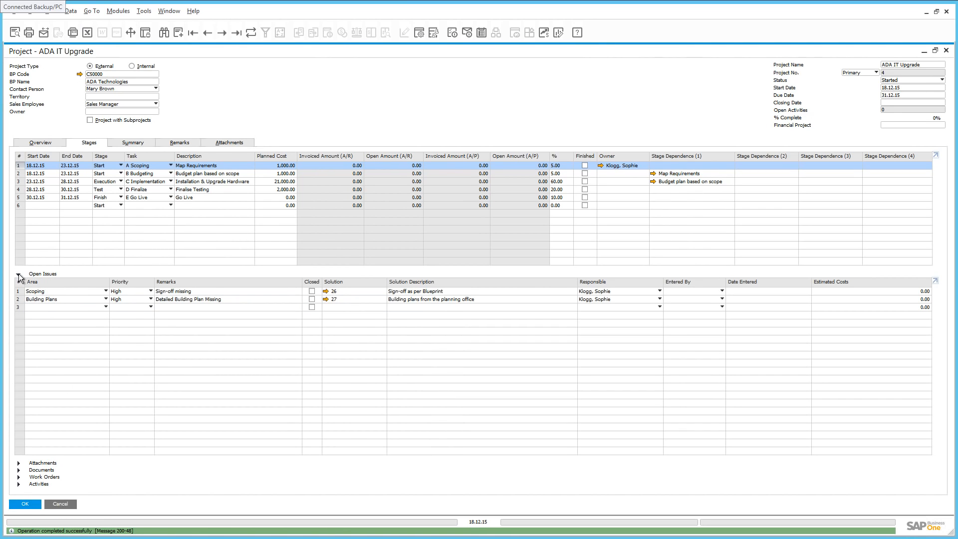
click(311, 291)
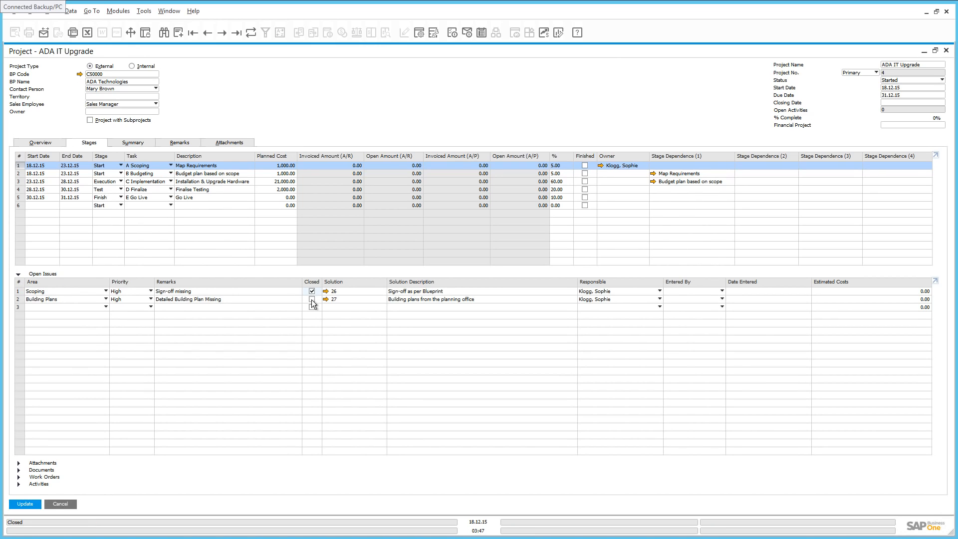
click(312, 299)
click(32, 504)
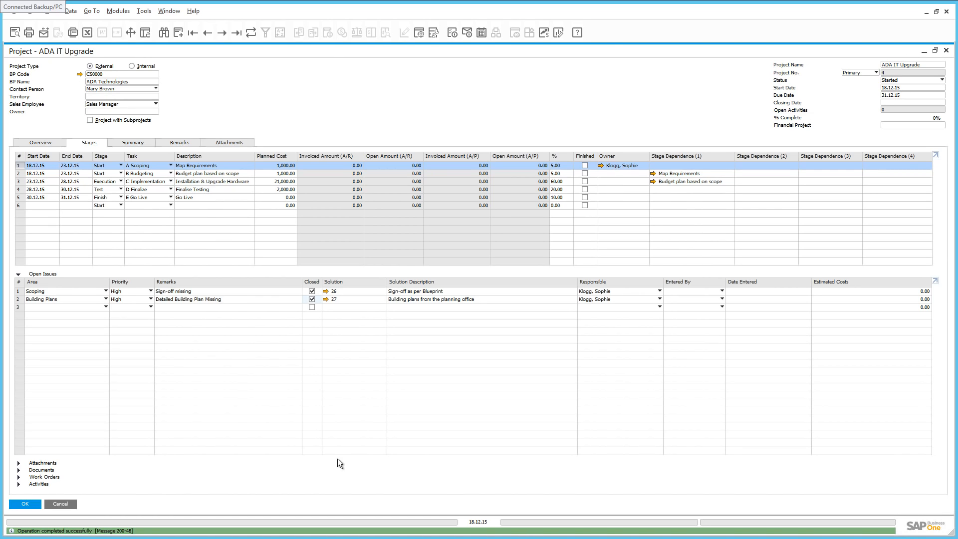
Mark the Map Requirements and Budget plan based on scope stages as finished, updating the project after each
click(584, 166)
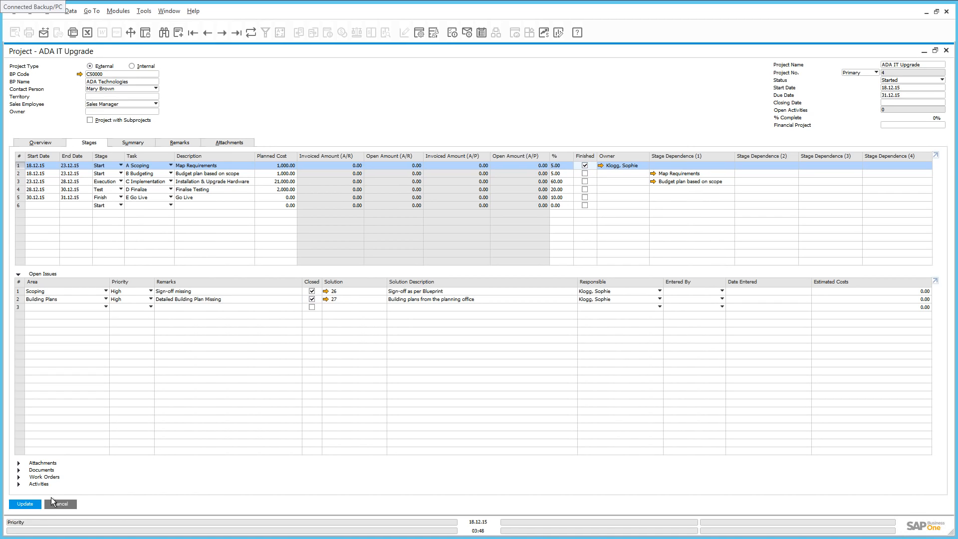
click(24, 504)
click(585, 174)
click(21, 505)
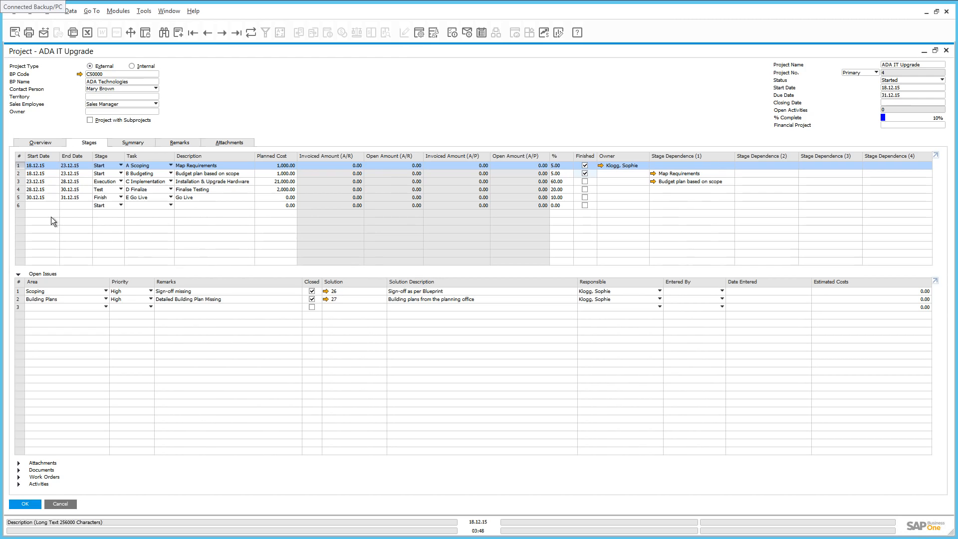
Assign the second listed employee as owner of the Installation & Upgrade Hardware stage and update the project
click(18, 182)
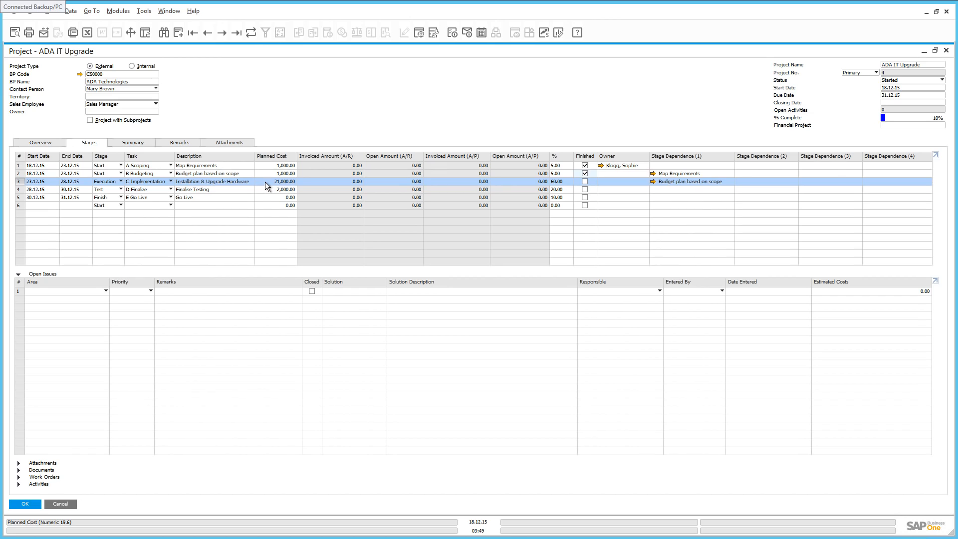
click(640, 182)
click(645, 181)
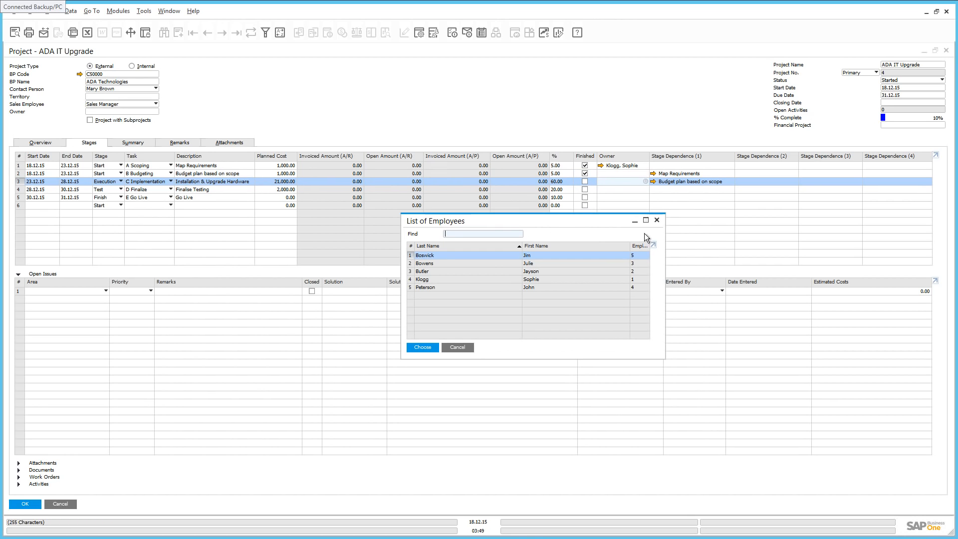
double_click(431, 263)
click(36, 504)
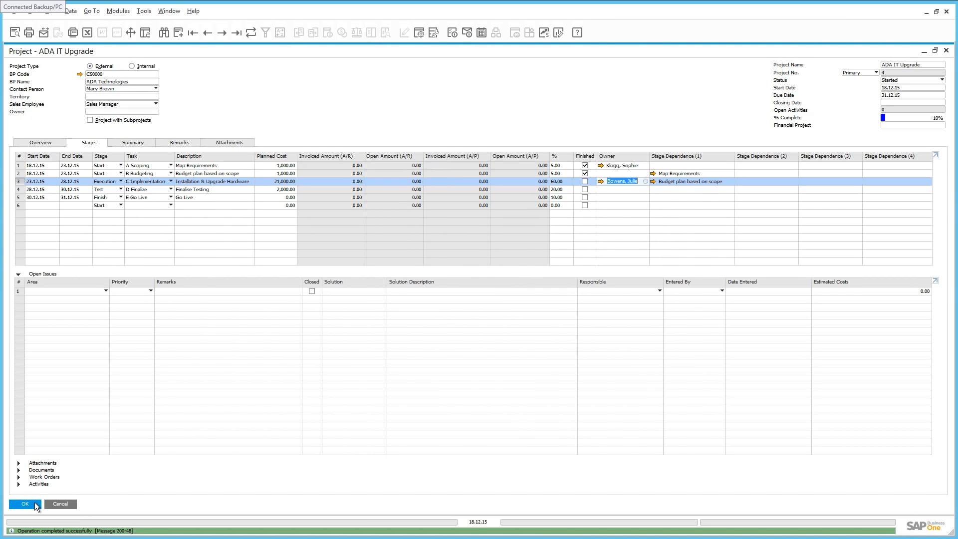
Link the ADA Technologies delivery with the remark Timesheet 24 to the Installation & Upgrade Hardware stage and review its details
click(19, 471)
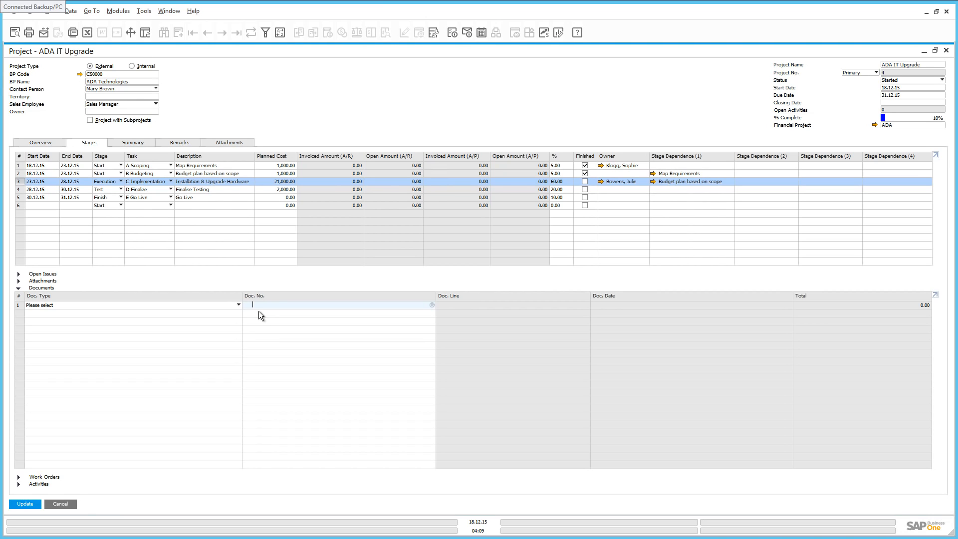
click(114, 305)
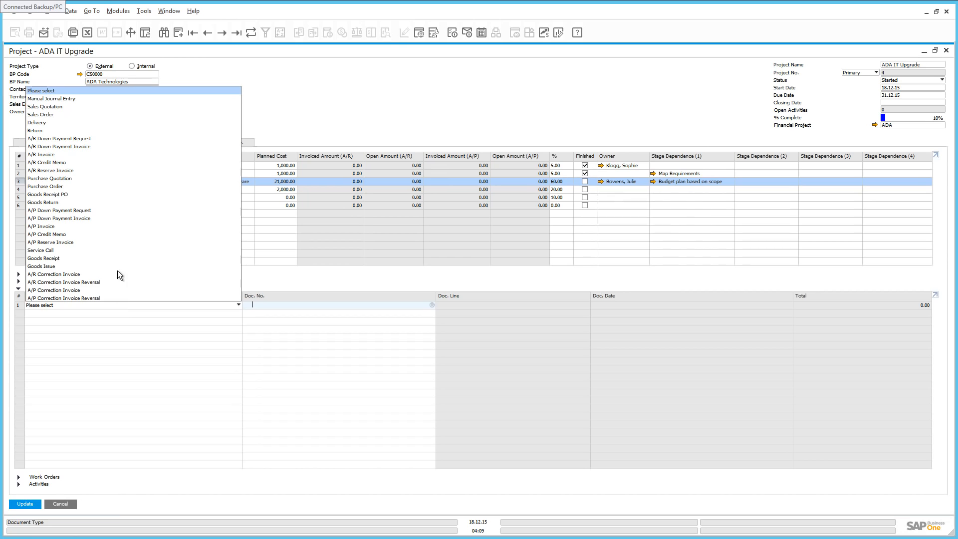
click(41, 123)
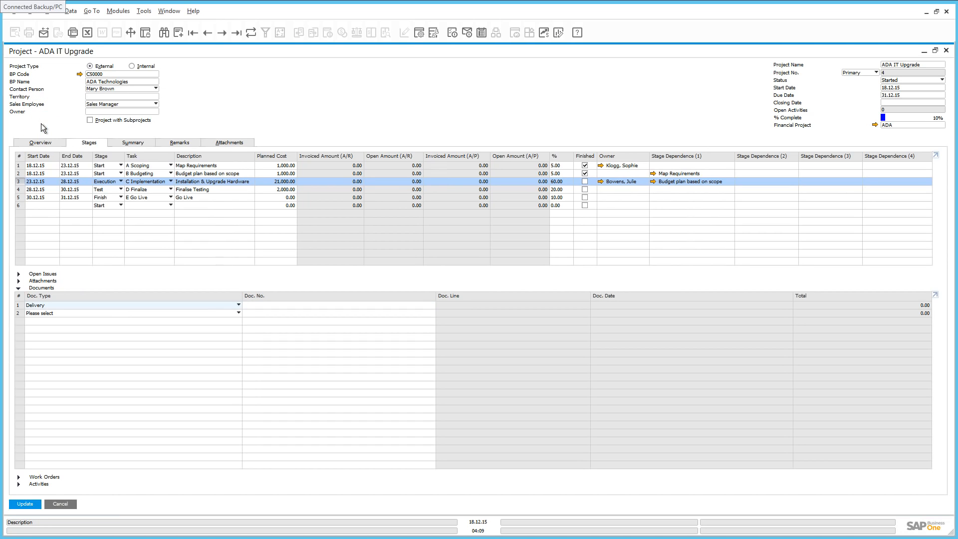
click(261, 305)
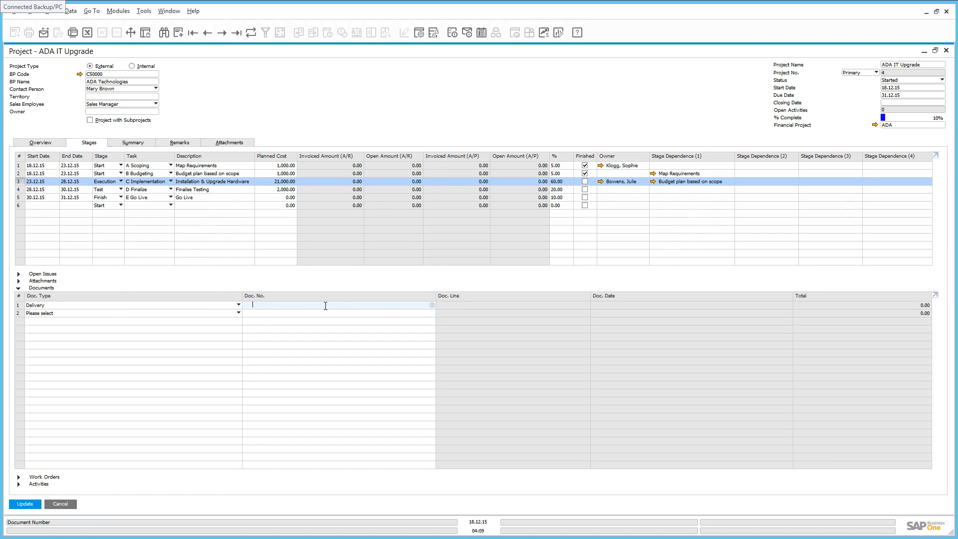
click(432, 305)
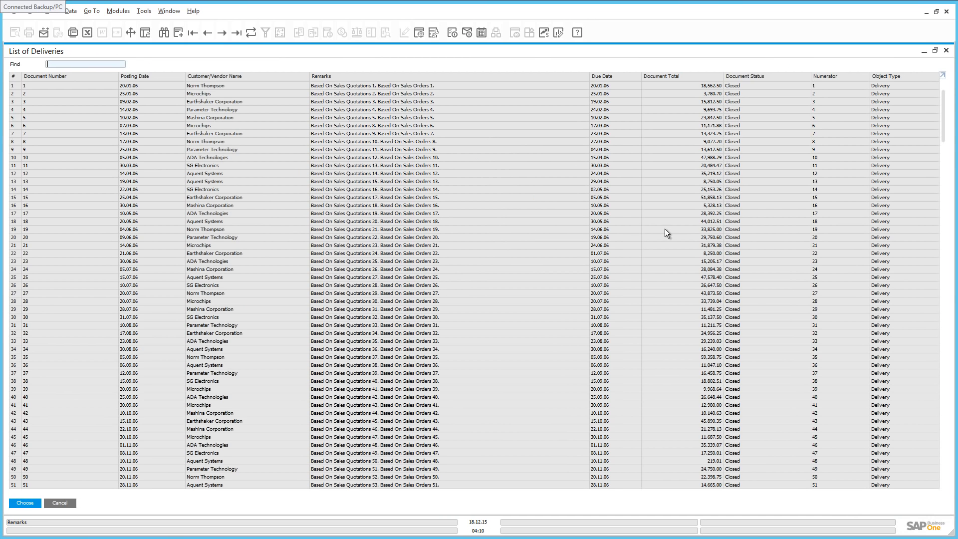
drag(943, 104, 919, 538)
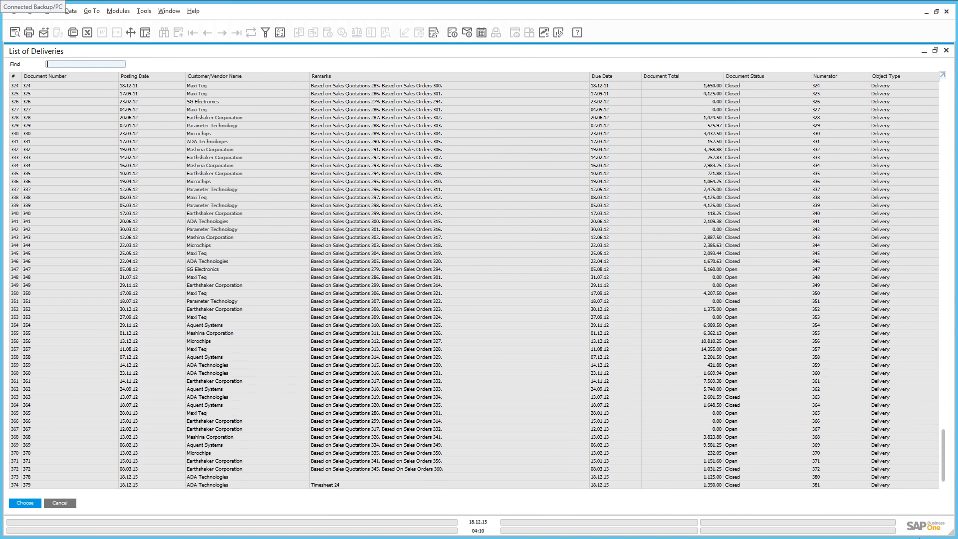
double_click(343, 487)
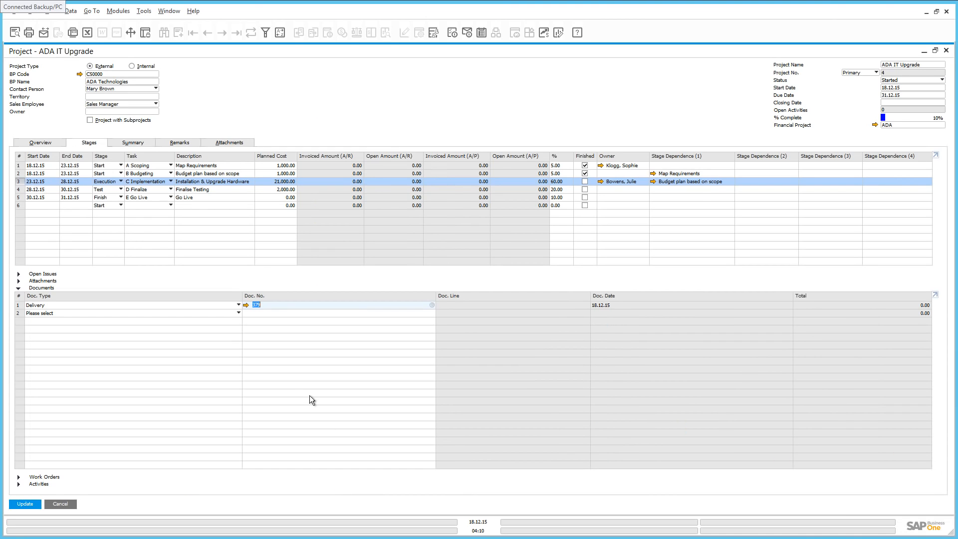
click(246, 306)
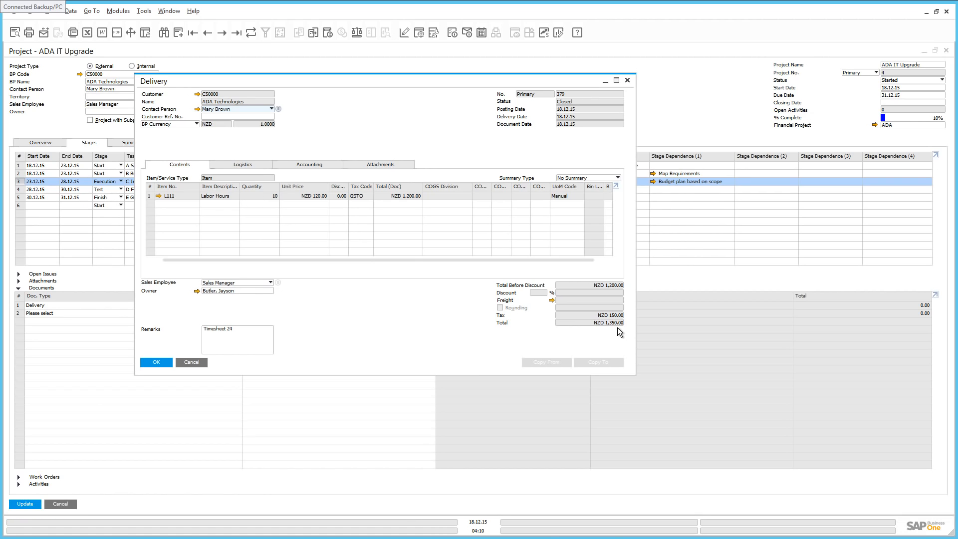
click(155, 362)
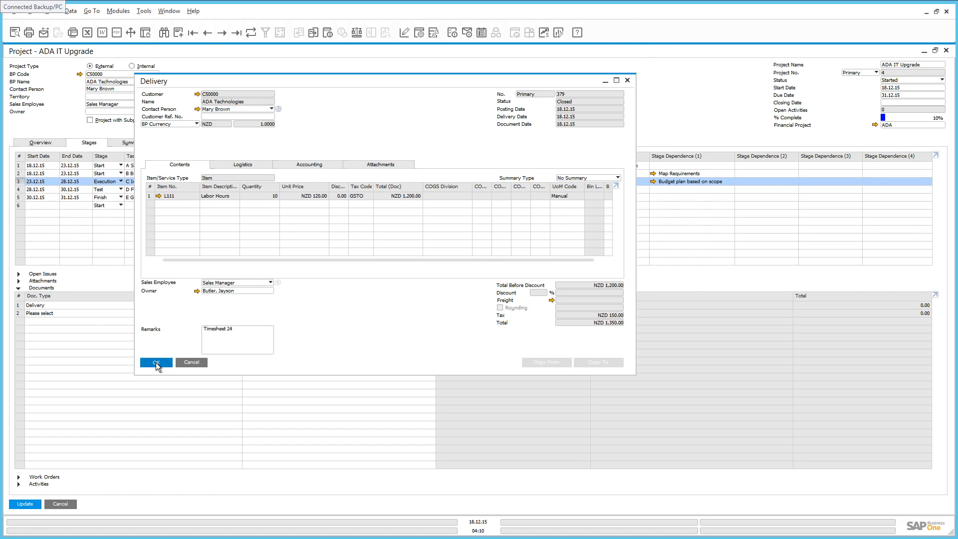
Link the ADA Technologies A/R invoice for 7,347.66 to the stage's documents, review the invoice and update the project
click(89, 311)
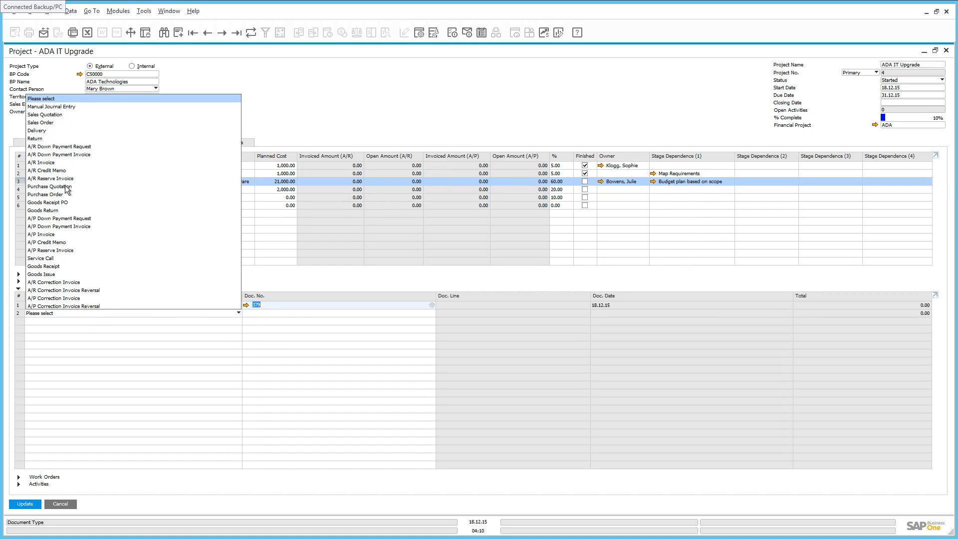
click(61, 162)
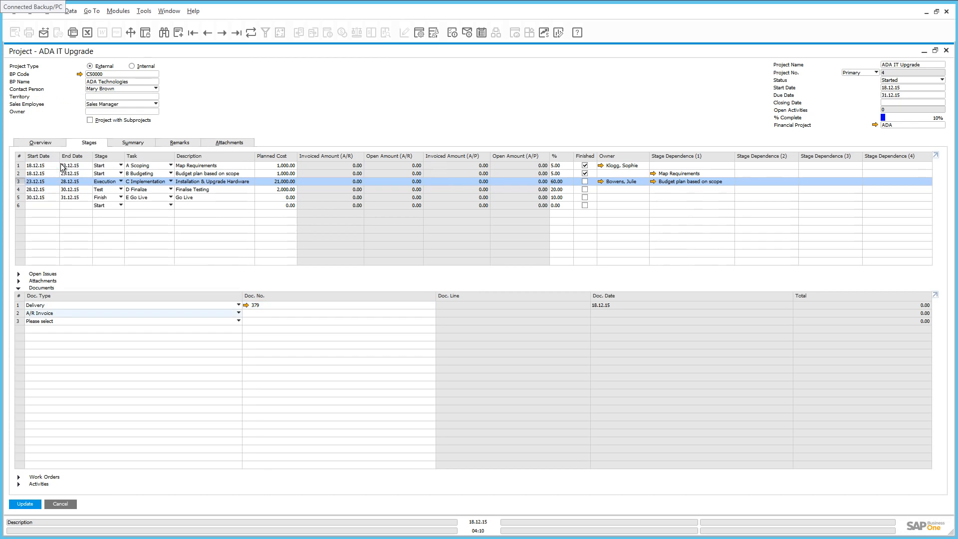
click(430, 313)
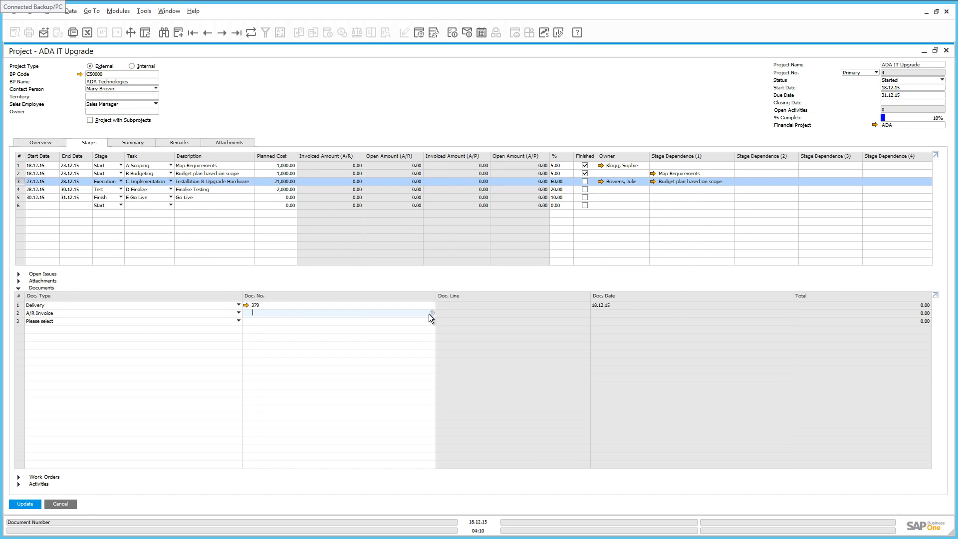
click(430, 313)
drag(660, 268, 665, 366)
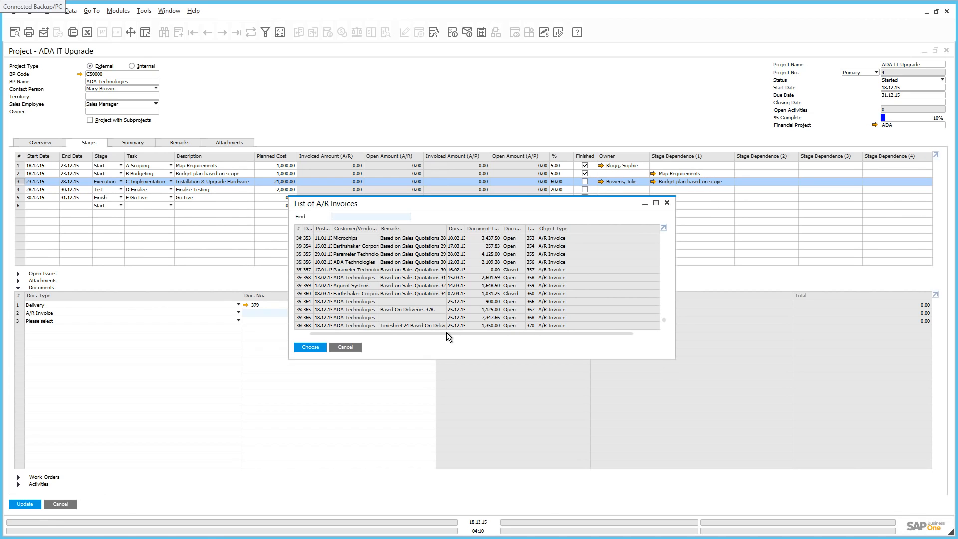
double_click(338, 319)
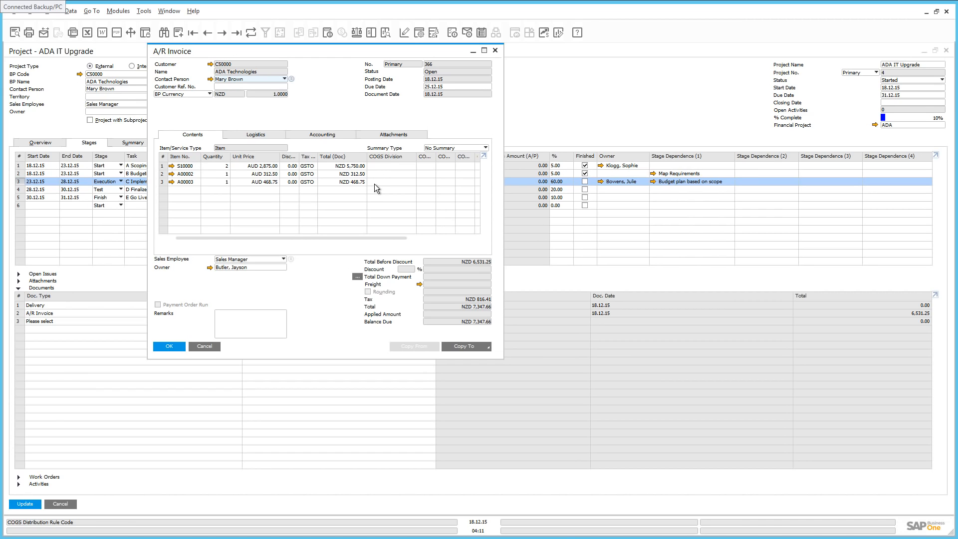
click(173, 348)
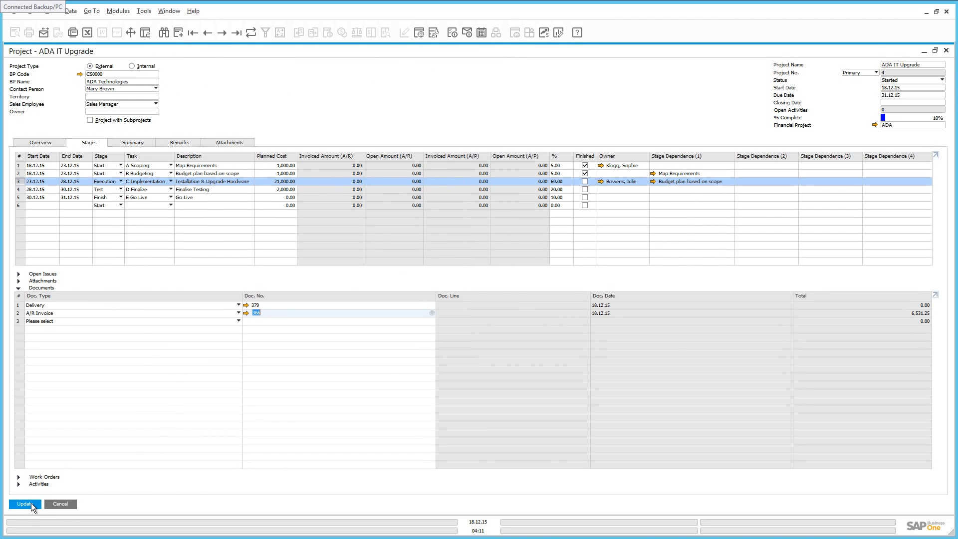
click(29, 503)
click(19, 288)
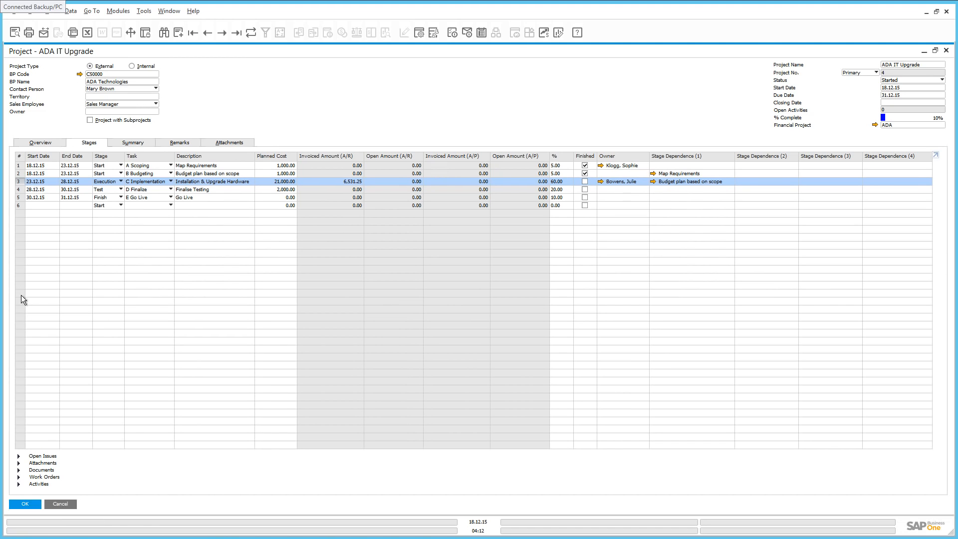
Create a new activity of kind Meeting for the Installation & Upgrade Hardware stage
click(19, 484)
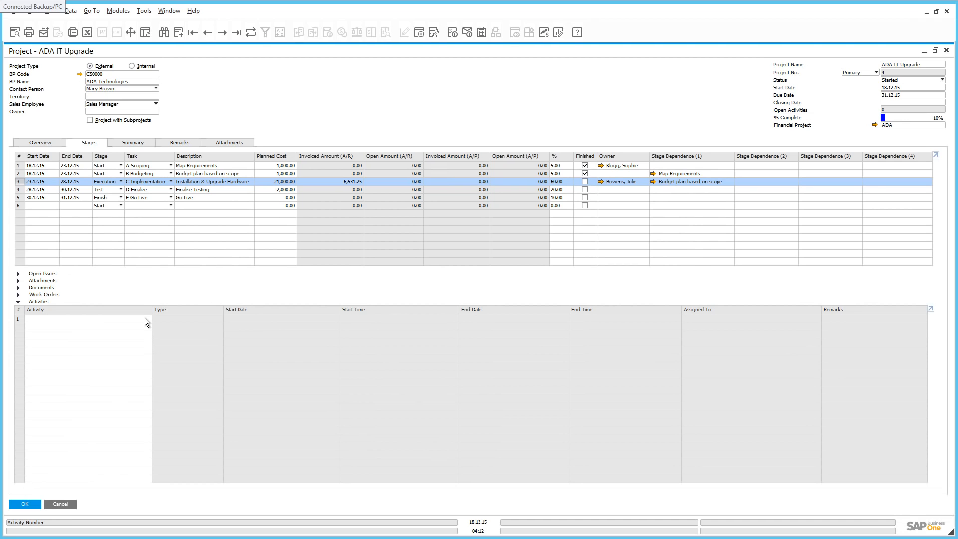
click(144, 318)
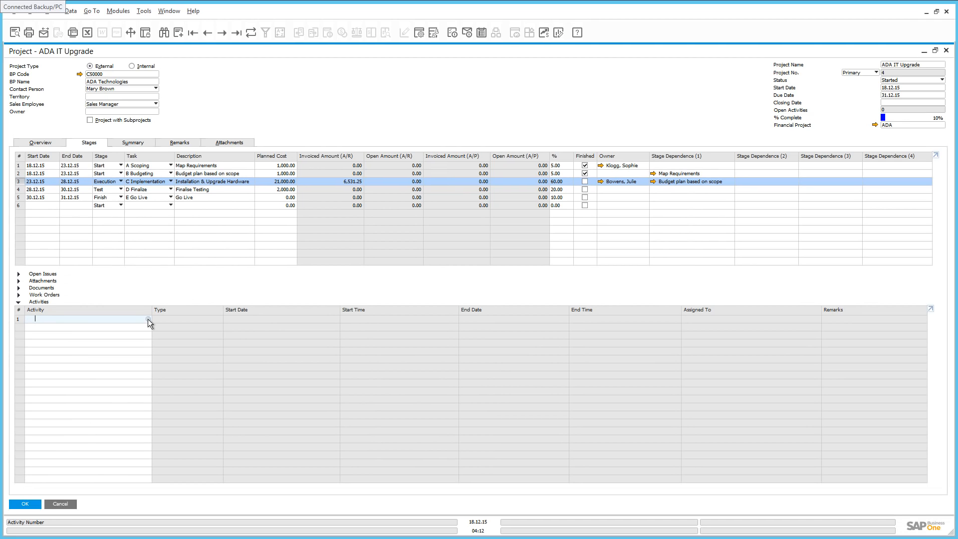
click(148, 318)
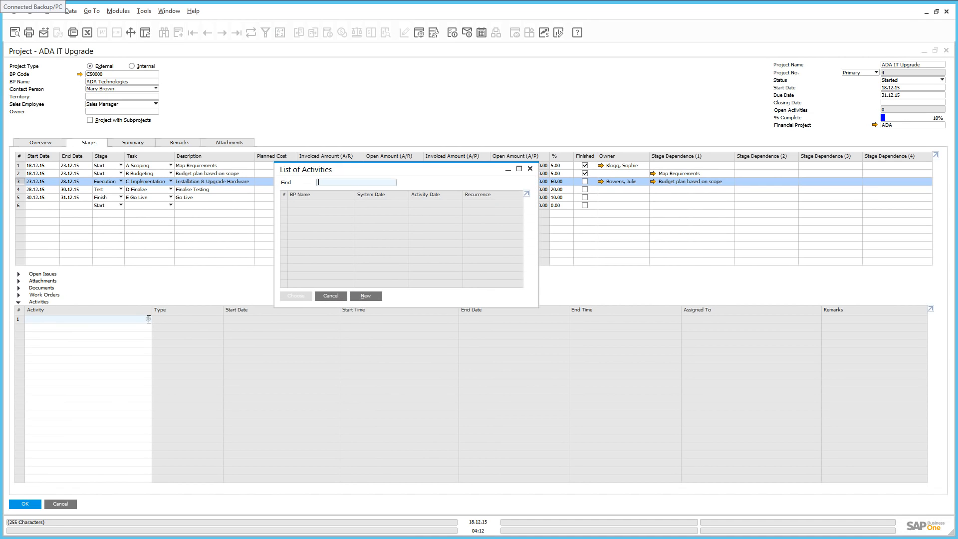
click(368, 296)
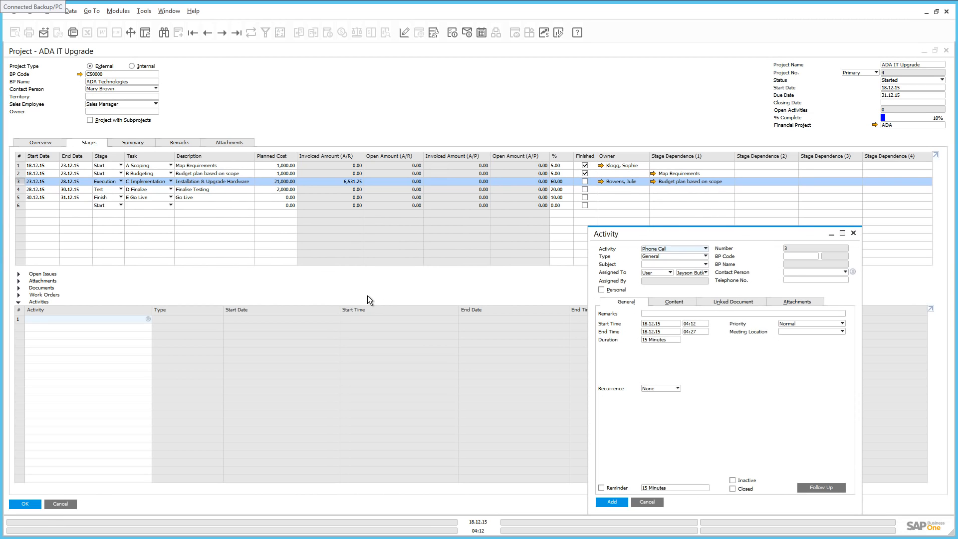
click(668, 249)
click(660, 266)
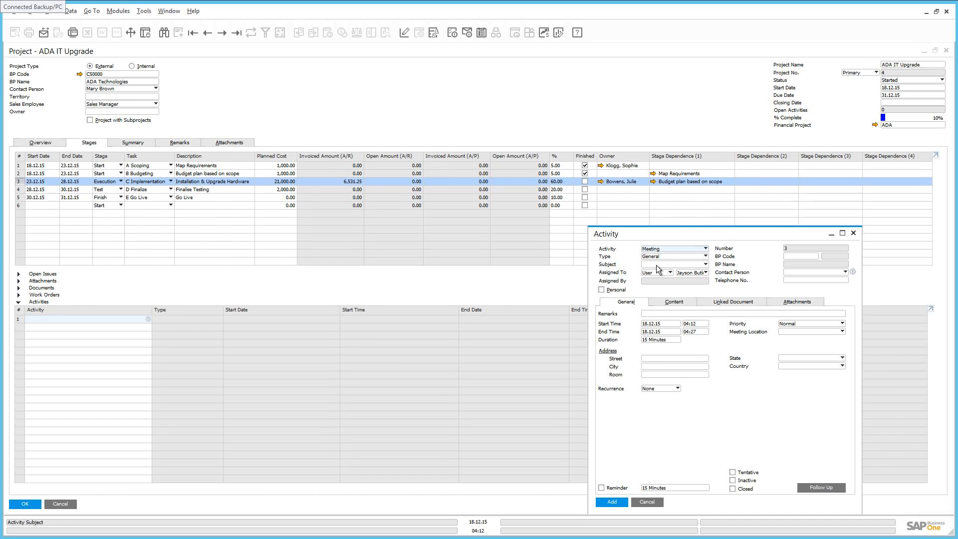
Set ADA Technologies as the meeting's business partner and enter the remarks "Project Review Meeting"
click(811, 256)
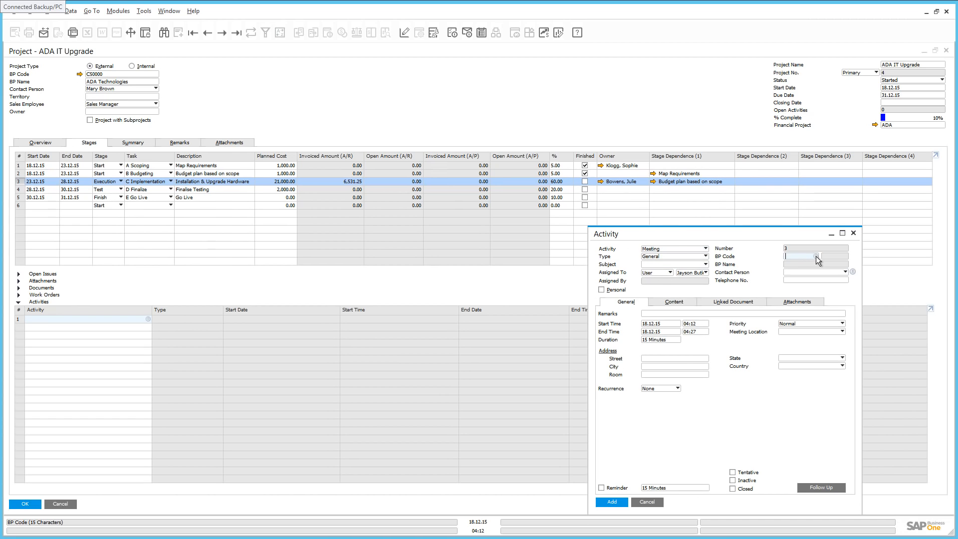
click(816, 256)
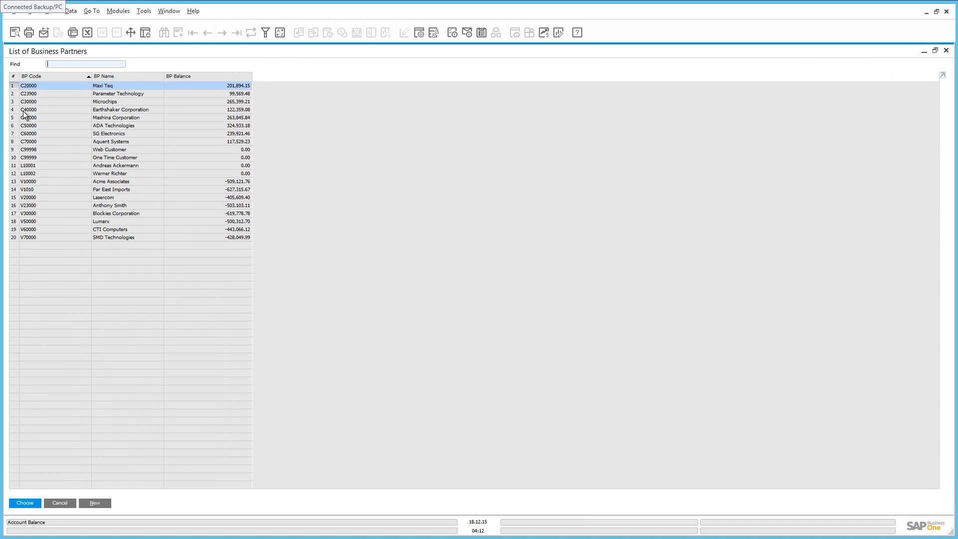
double_click(52, 127)
text(P)
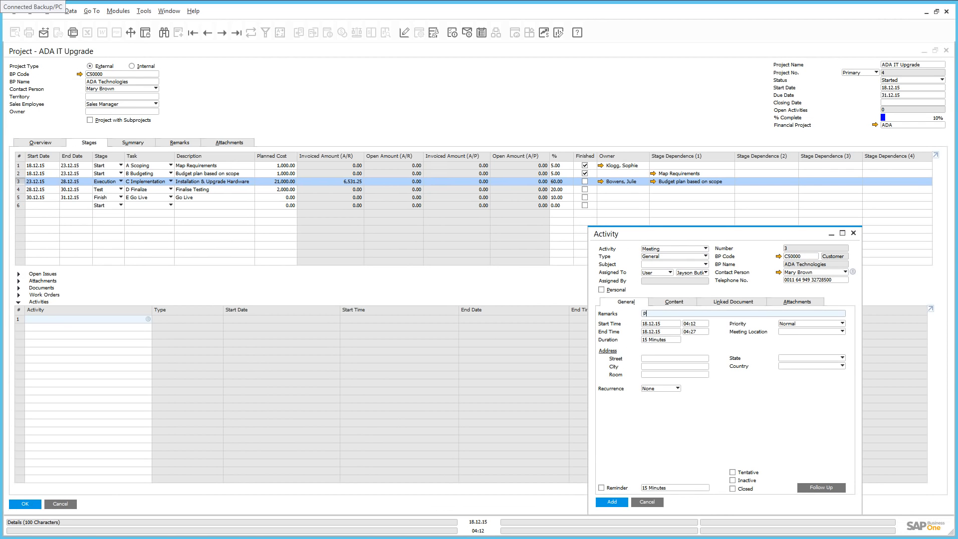
text(roject Review Meeting)
Schedule the meeting for 21.12.15 from 08:00 to 12:00 and add the activity to the stage
click(668, 323)
click(678, 323)
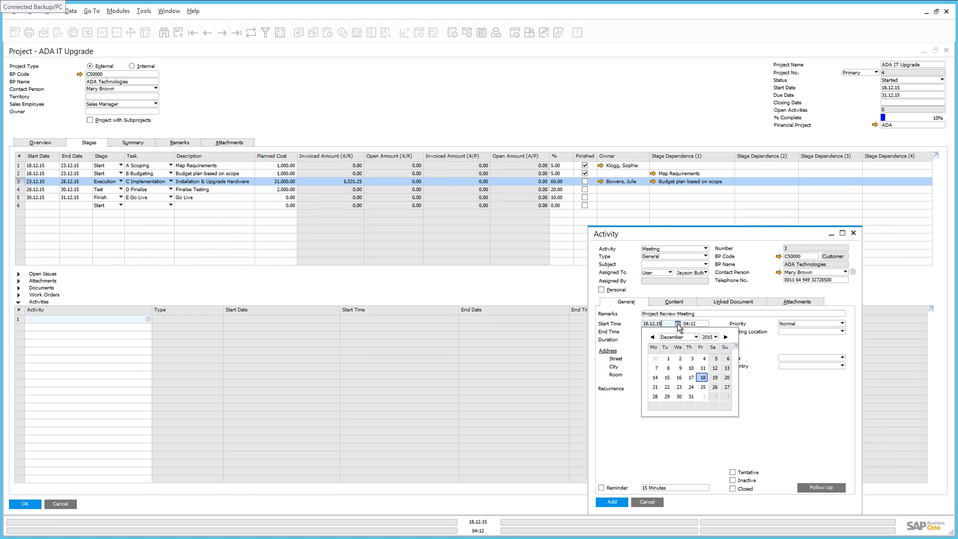
click(655, 387)
click(704, 324)
text(08:00)
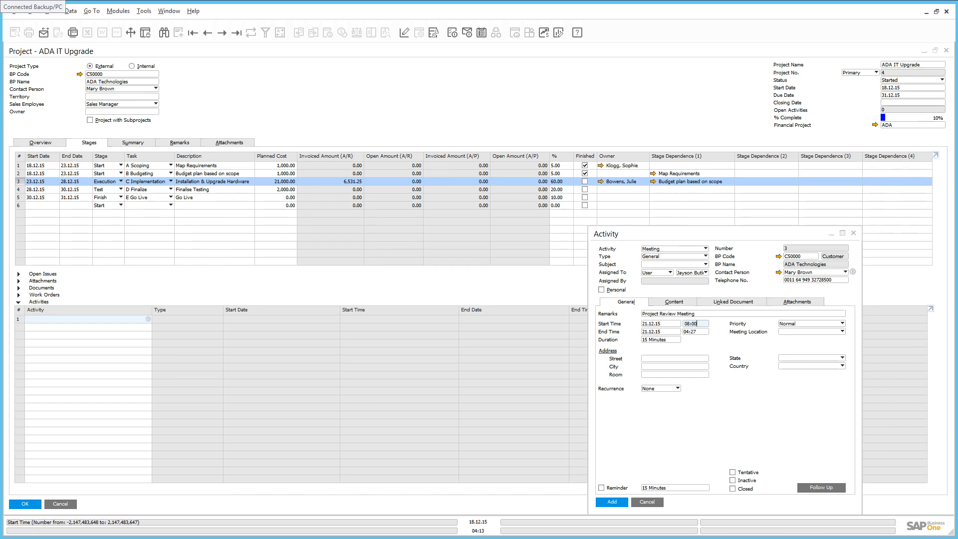
key(Tab)
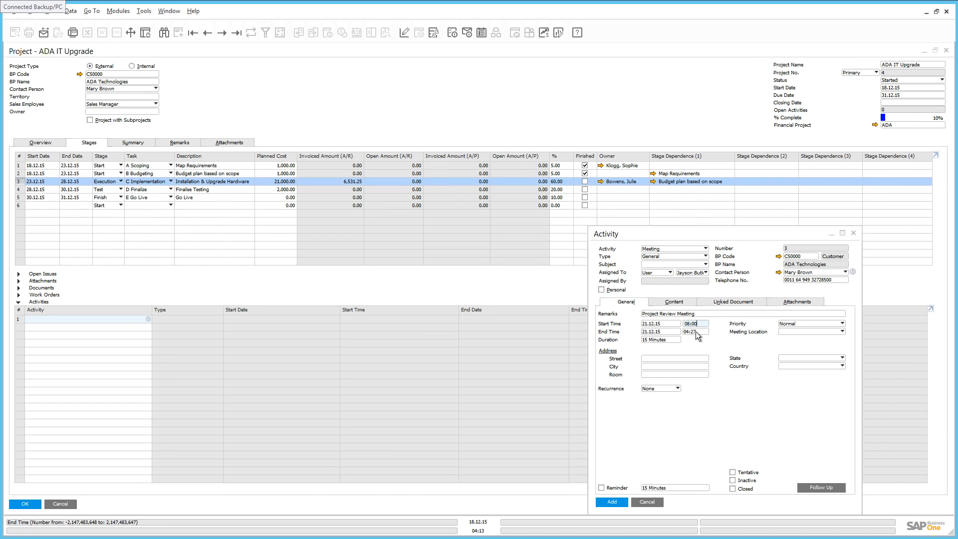
text(12:)
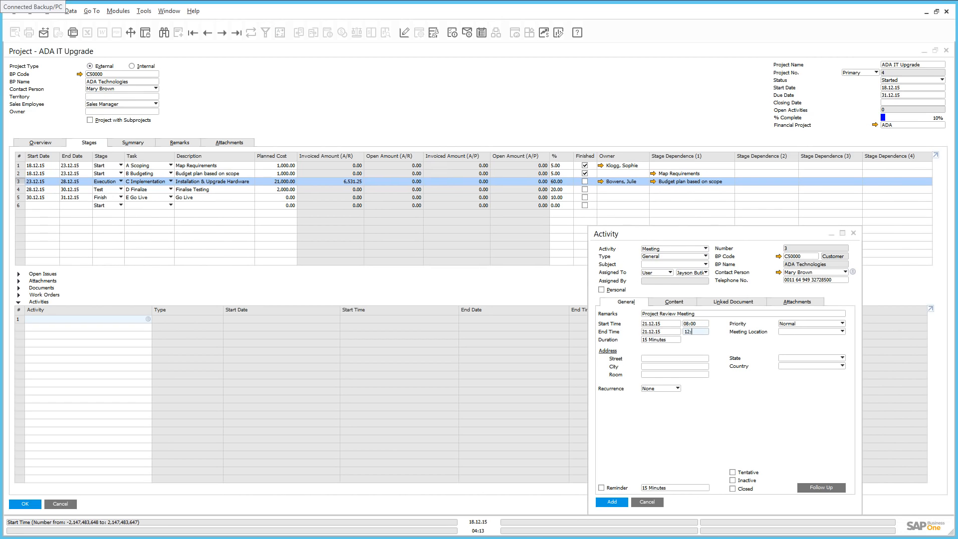
text(00)
click(620, 500)
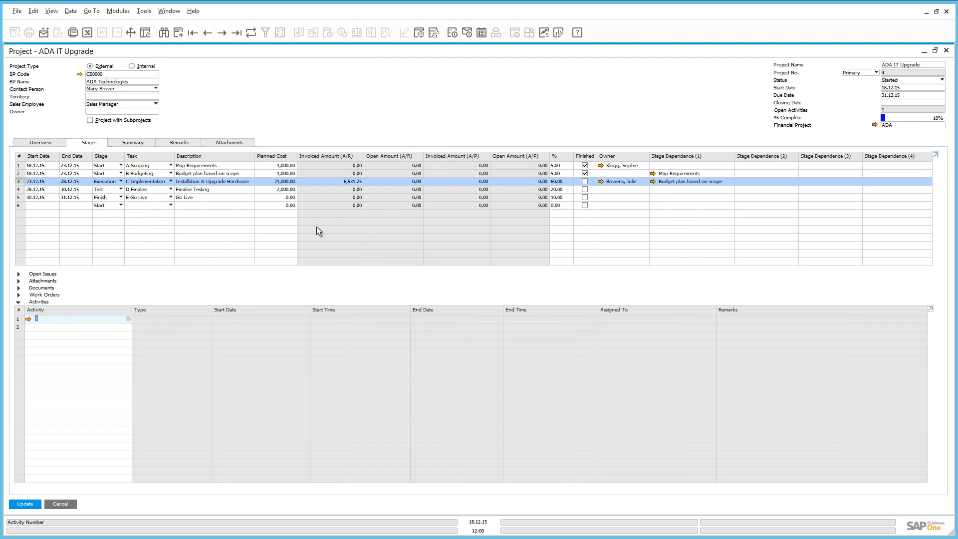
View the Project Review Meeting in the calendar and check its details
click(482, 33)
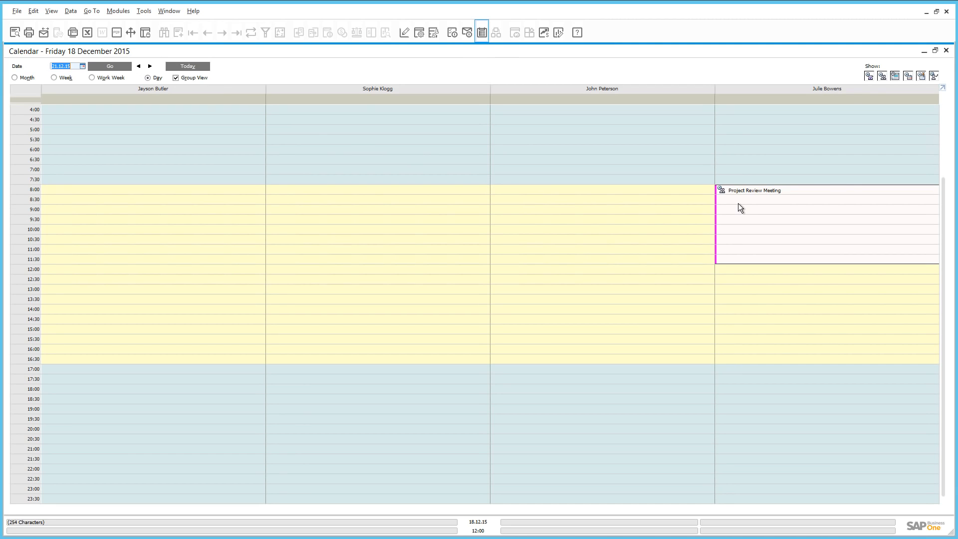
mouse_move(739, 204)
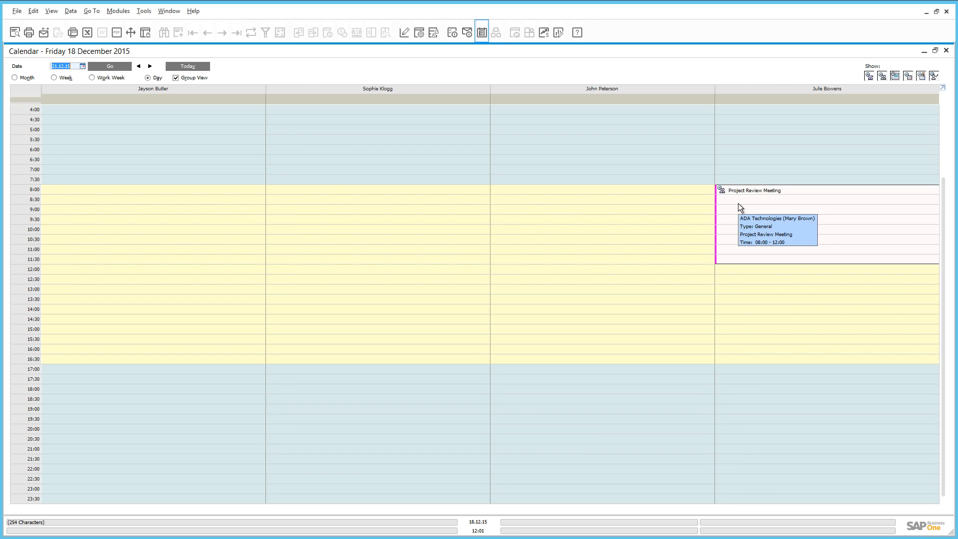
double_click(738, 203)
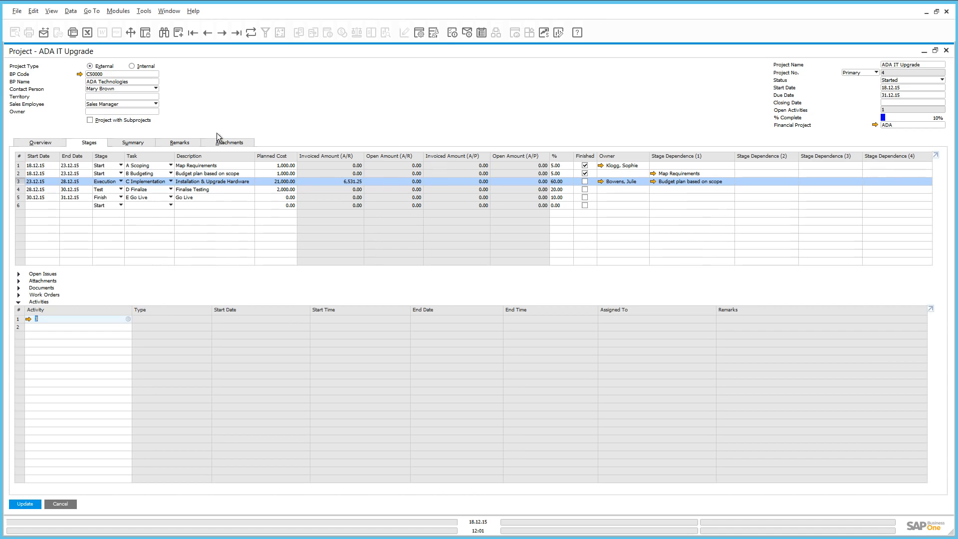
View the summary of the ADA IT Upgrade project
click(125, 142)
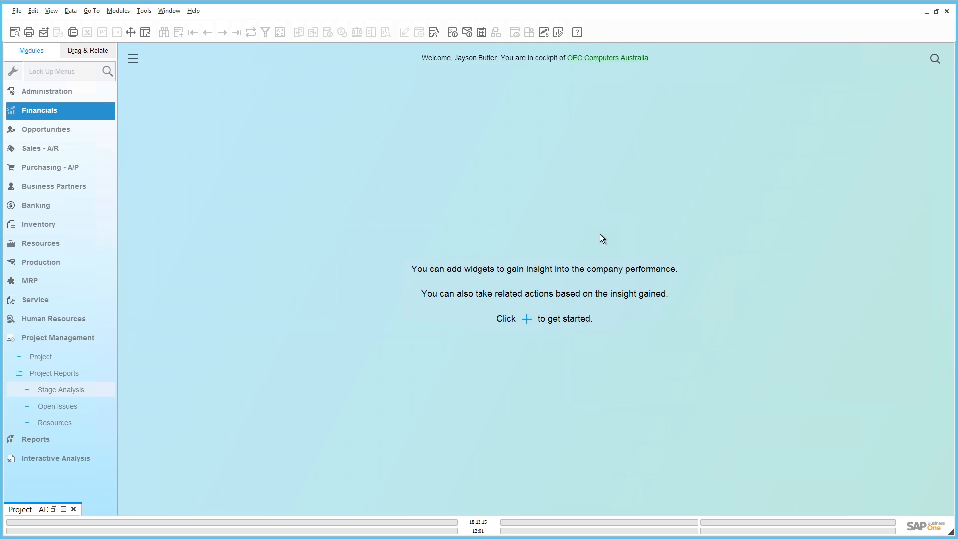
Run the Stage Analysis project report without any selection criteria, review the listed projects and close the report
click(94, 376)
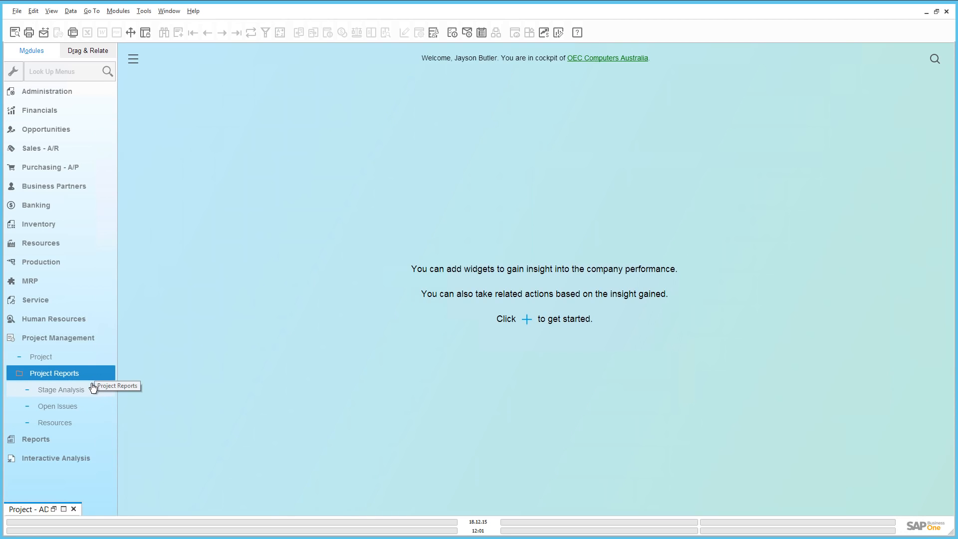
click(77, 390)
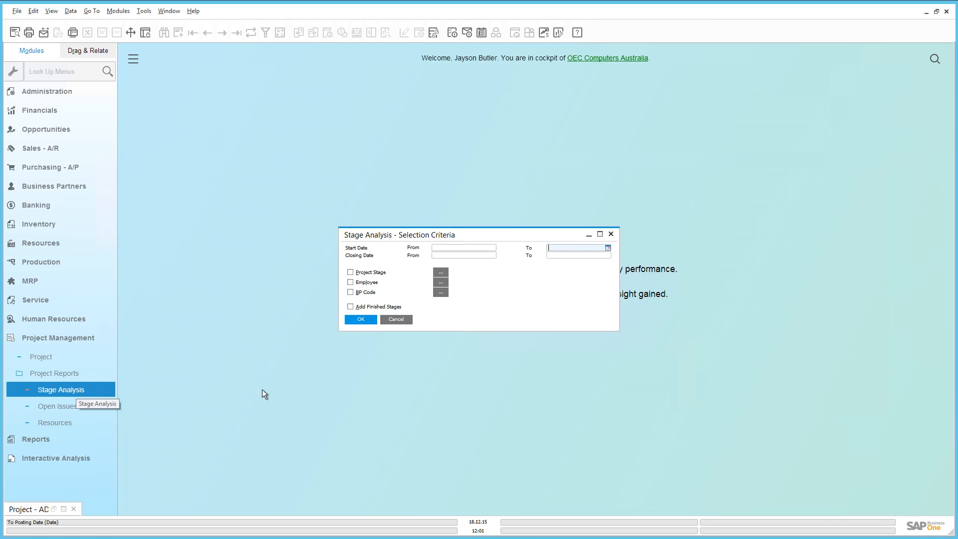
click(360, 319)
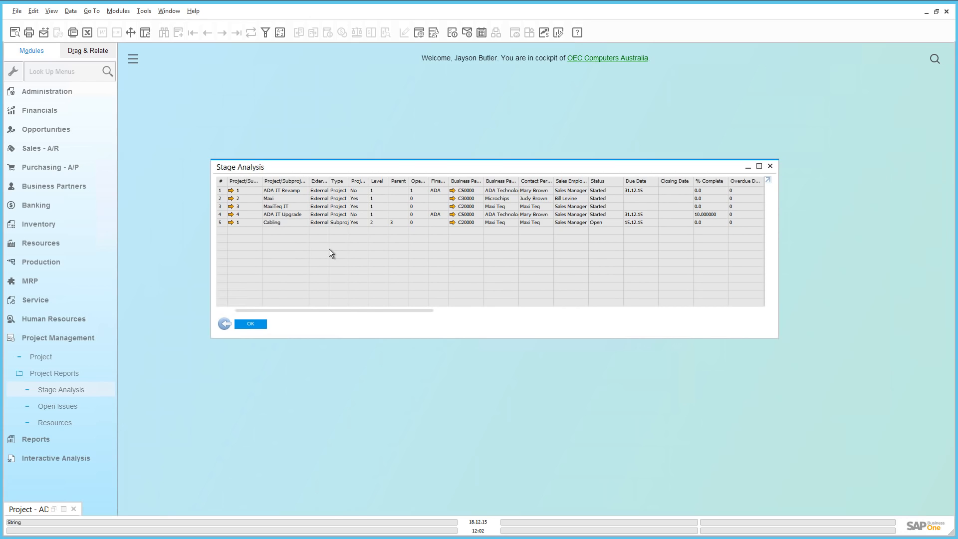
click(241, 323)
Locate the Open Issues and Resources reports among the project reports
click(71, 405)
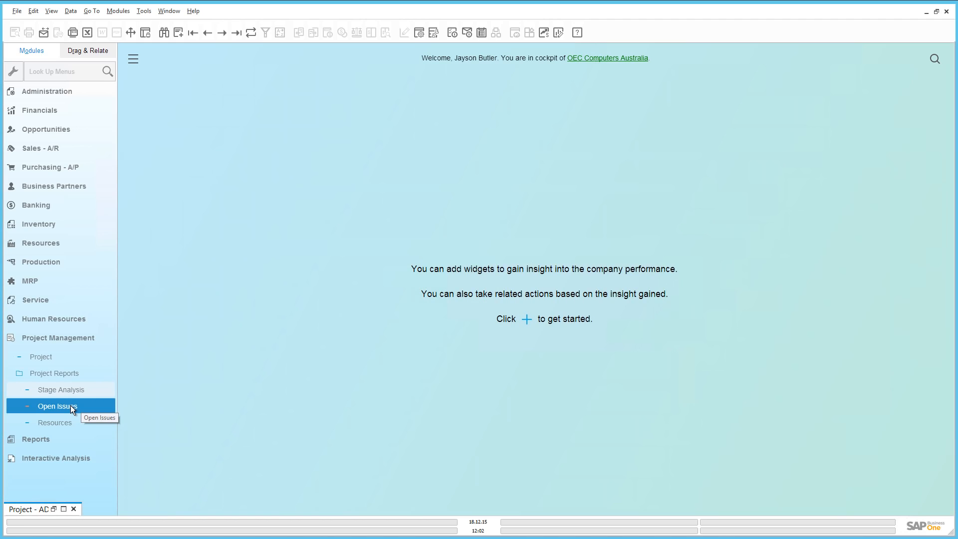
click(69, 422)
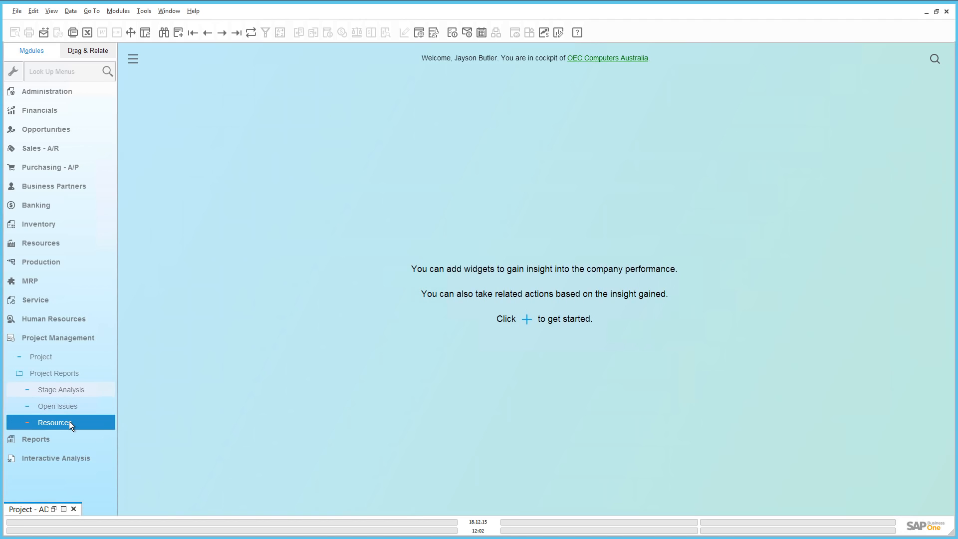